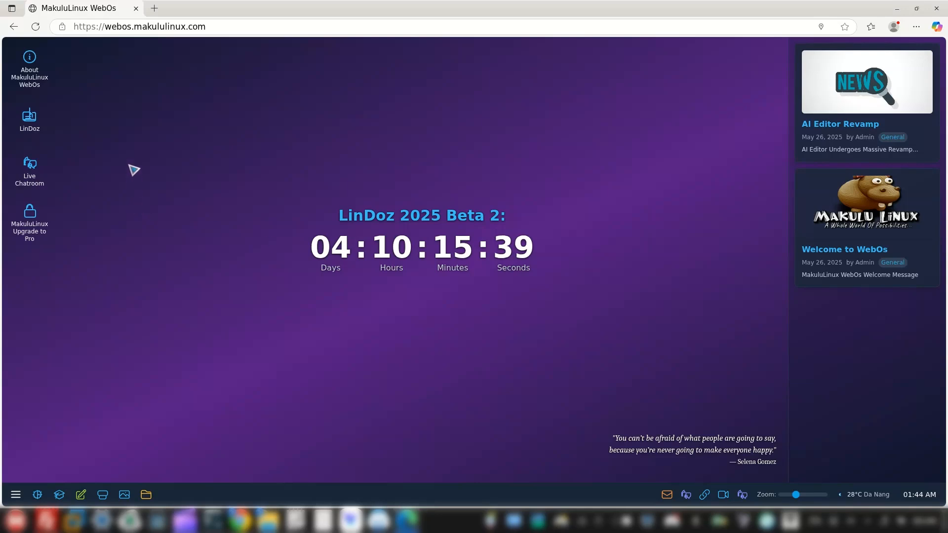
View and close the About MakuluLinux WebOs information, and switch the web desktop to full screen.
{"action": "double_click", "coordinate": [22, 82]}
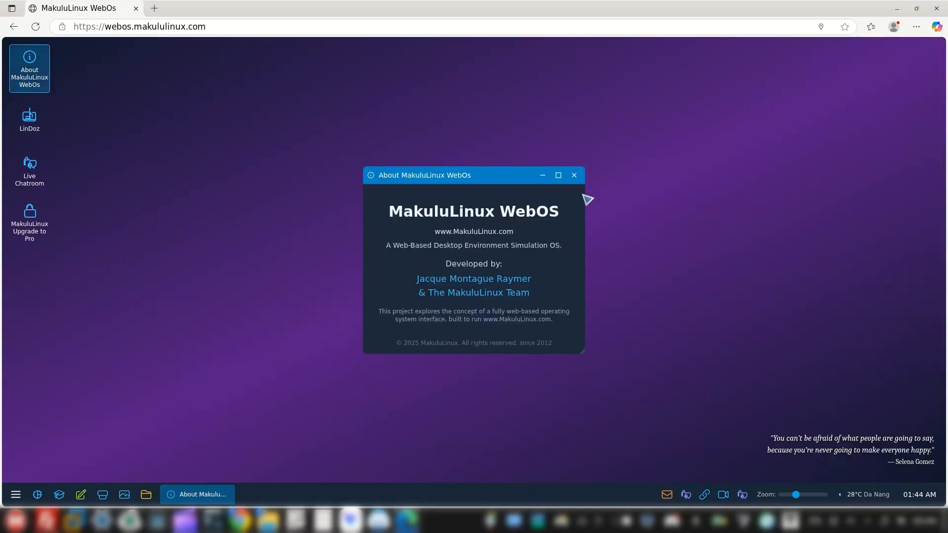
{"action": "left_click", "coordinate": [574, 175]}
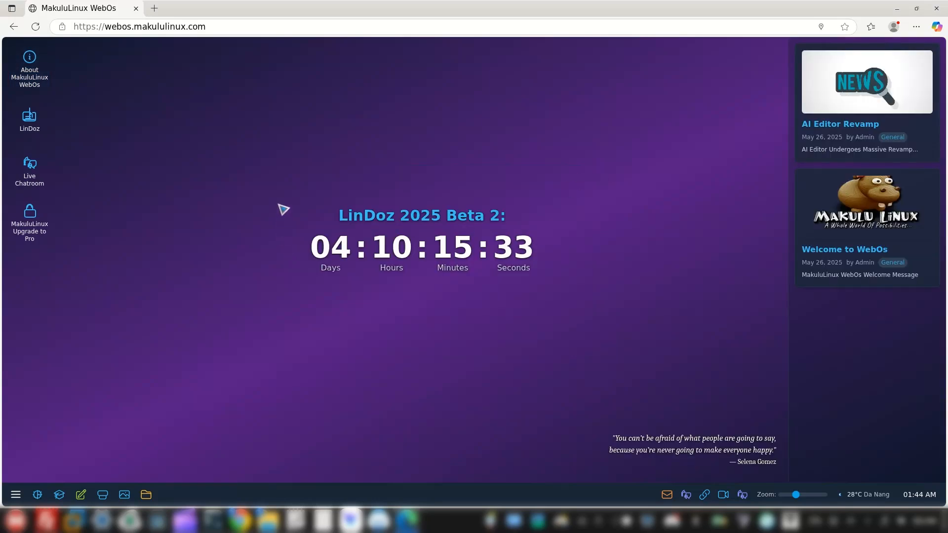
{"action": "left_click_drag", "start_coordinate": [267, 175], "coordinate": [691, 364]}
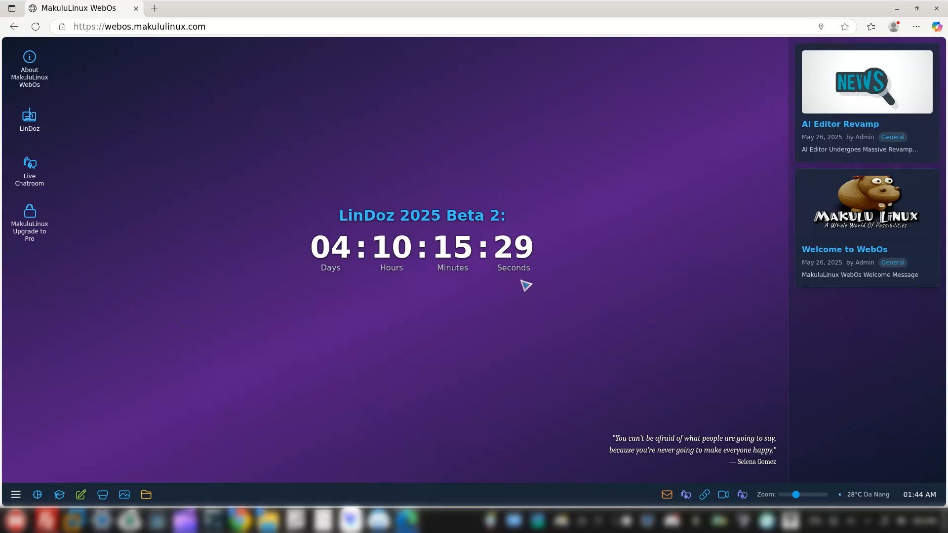
{"action": "key", "text": "F11"}
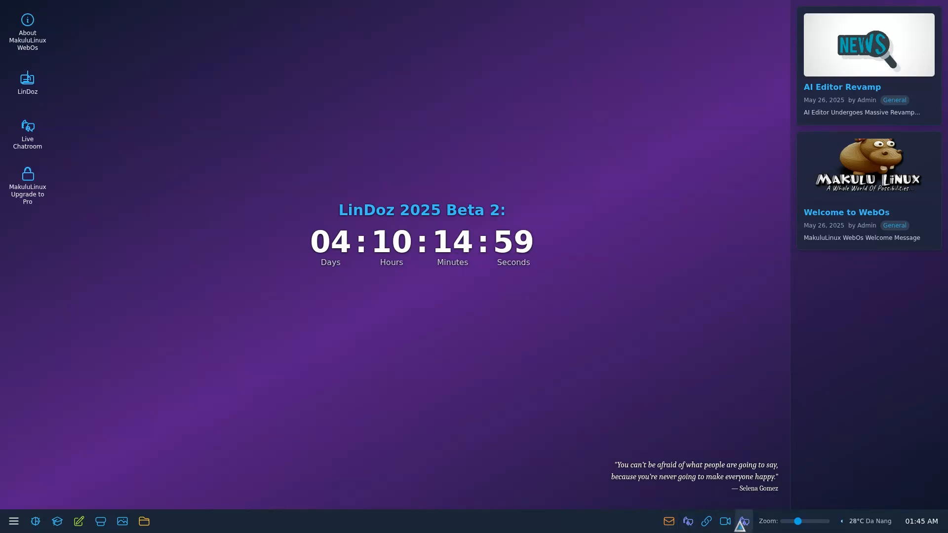
Look through the standard start menu's categories, including System, Makulu Links, AI Tools and Games, and close the menu.
{"action": "left_click", "coordinate": [14, 521]}
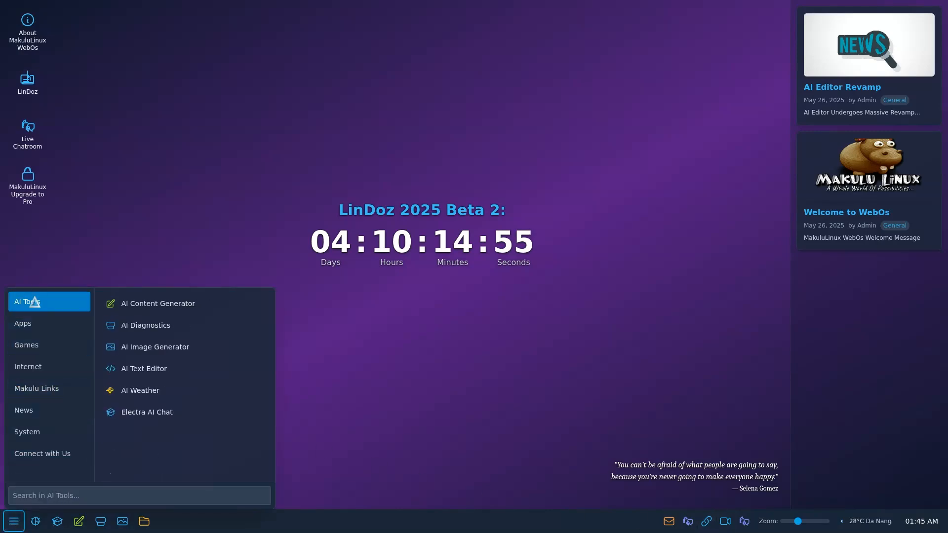
{"action": "mouse_move", "coordinate": [57, 371]}
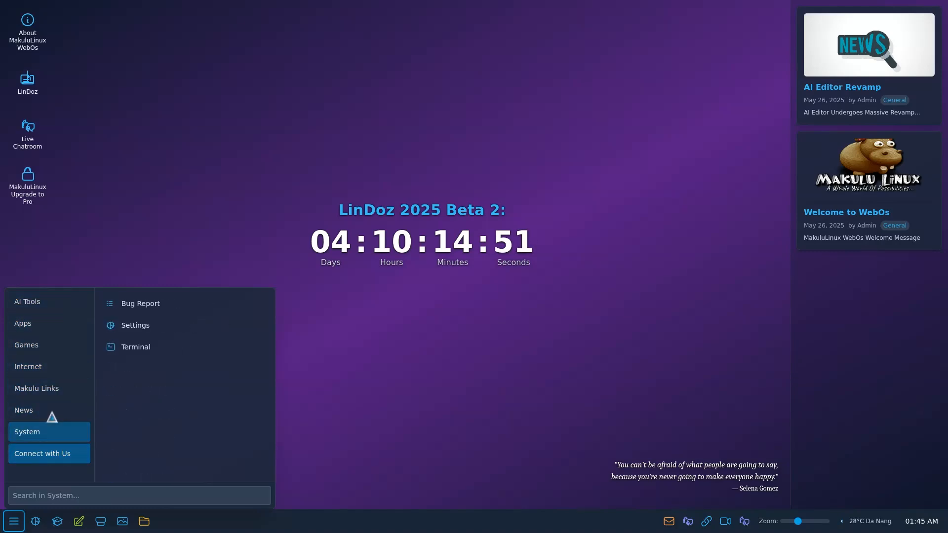
{"action": "mouse_move", "coordinate": [53, 327]}
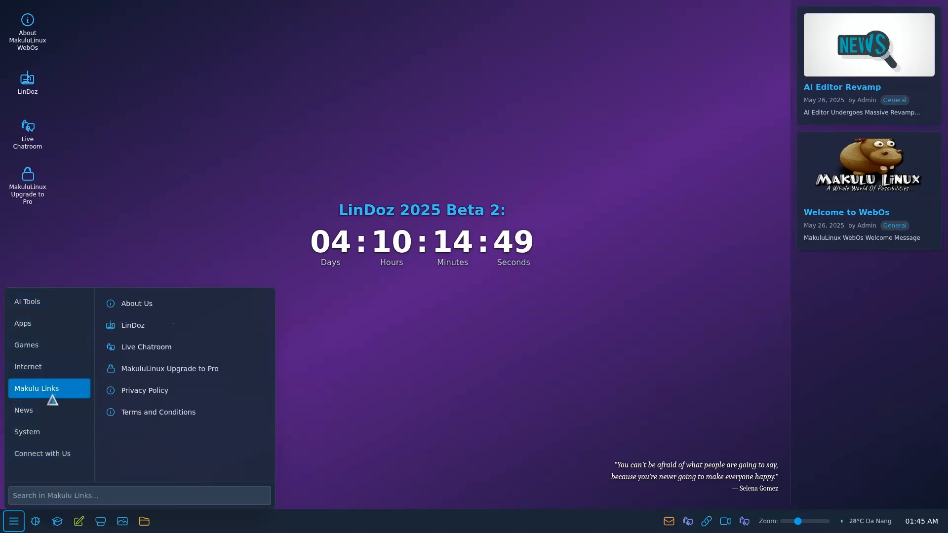
{"action": "mouse_move", "coordinate": [50, 310]}
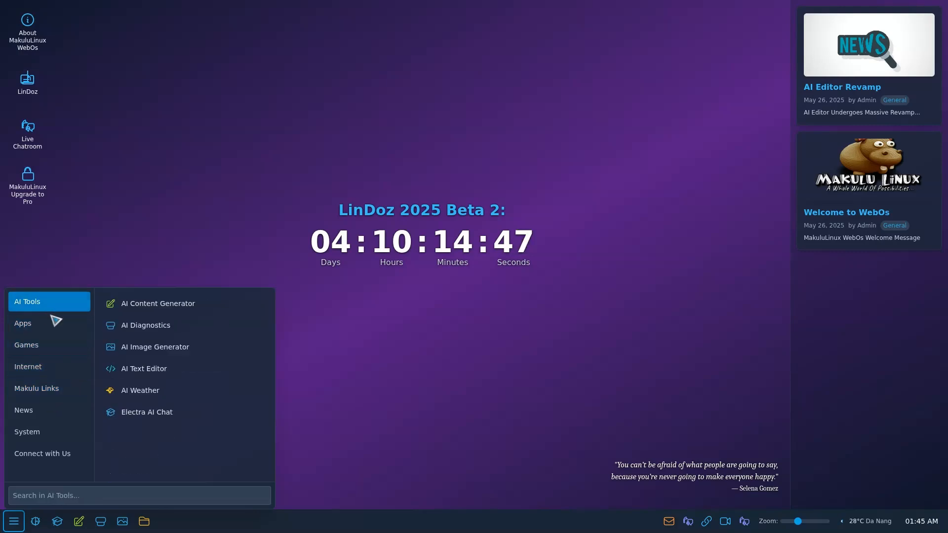
{"action": "mouse_move", "coordinate": [48, 459]}
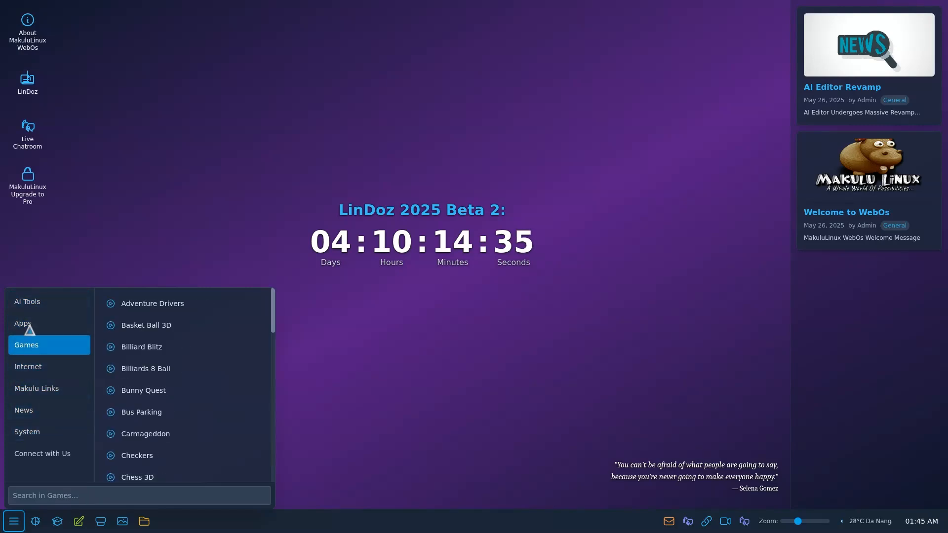
{"action": "left_click", "coordinate": [441, 340]}
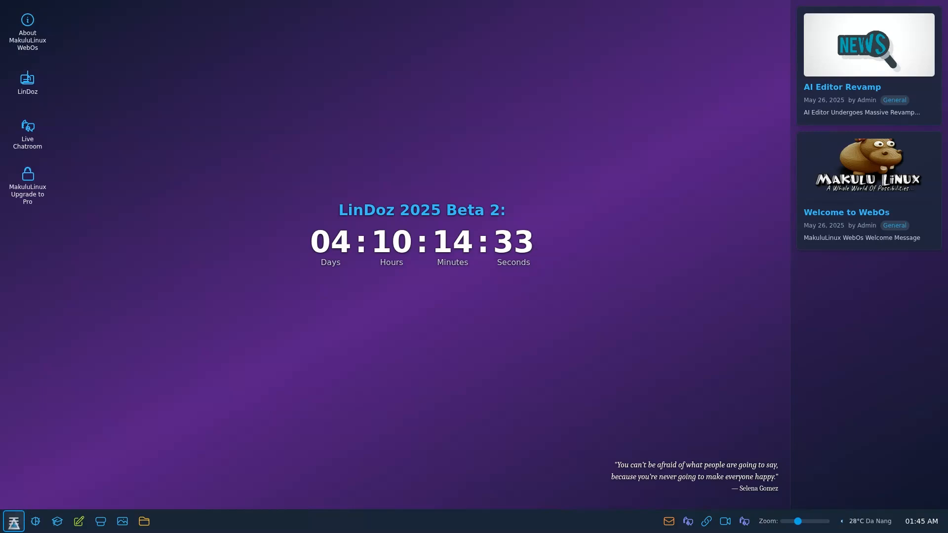
Switch the start menu to the Fullscreen Menu layout and open it.
{"action": "left_click", "coordinate": [15, 522]}
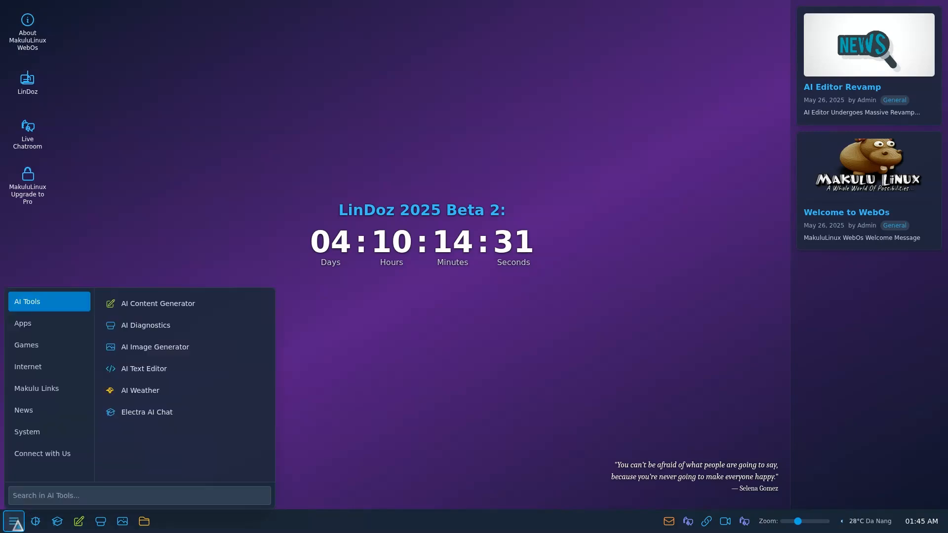
{"action": "left_click", "coordinate": [15, 522]}
{"action": "right_click", "coordinate": [14, 522]}
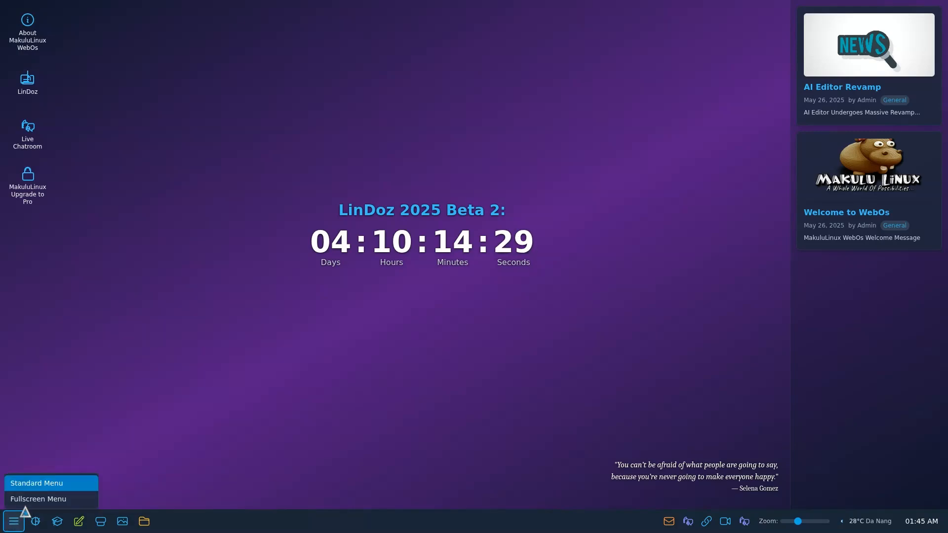
{"action": "left_click", "coordinate": [47, 485]}
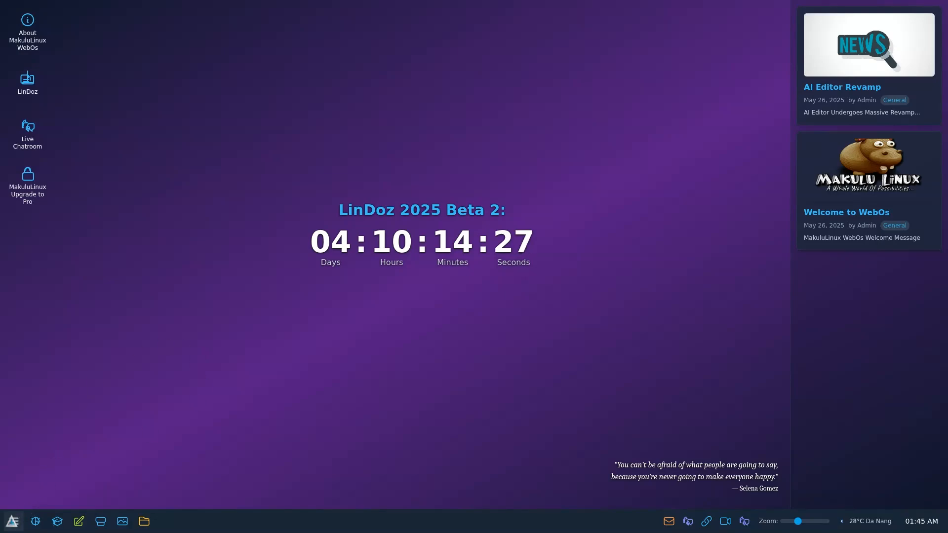
{"action": "left_click", "coordinate": [13, 521]}
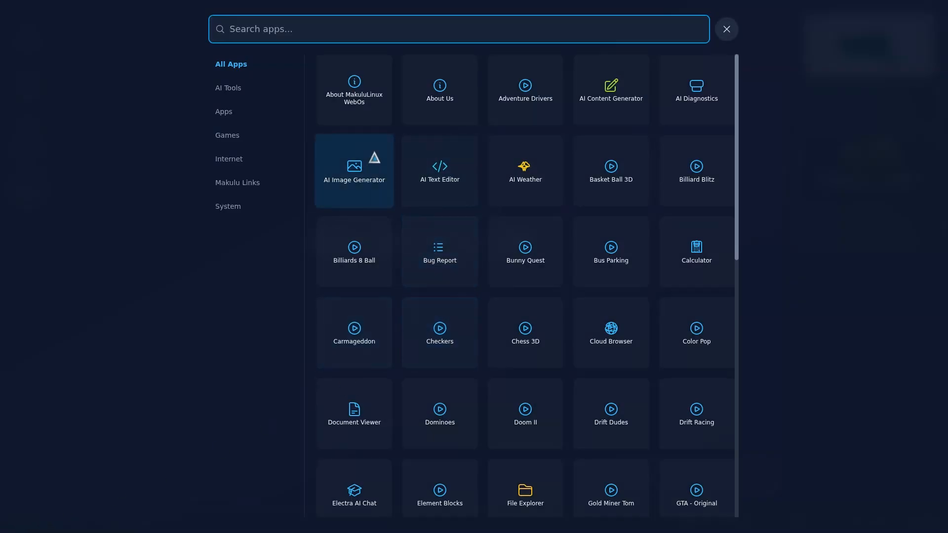
Look through the complete All Apps list in the fullscreen menu and return to the desktop.
{"action": "scroll", "coordinate": [456, 262], "scroll_direction": "down", "scroll_amount": 10}
{"action": "scroll", "coordinate": [468, 267], "scroll_direction": "up", "scroll_amount": 10}
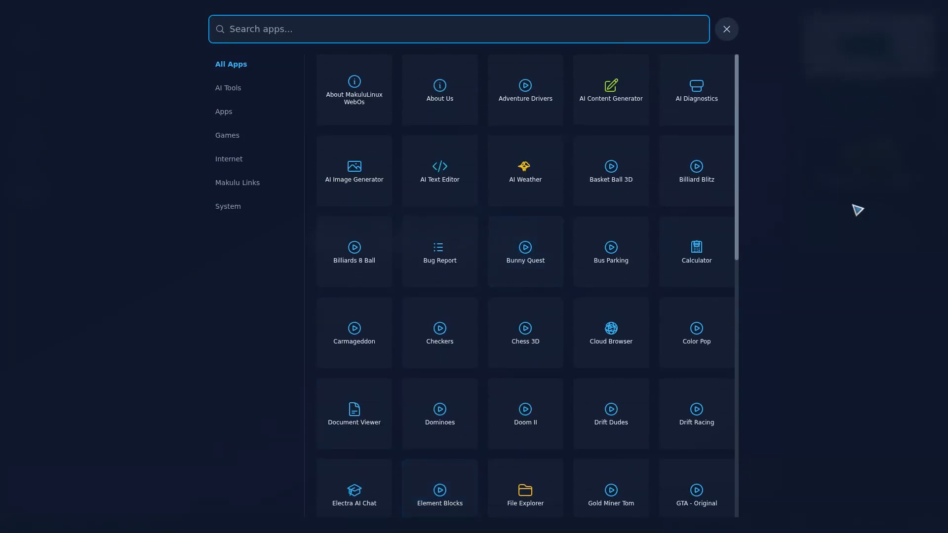
{"action": "left_click", "coordinate": [224, 112]}
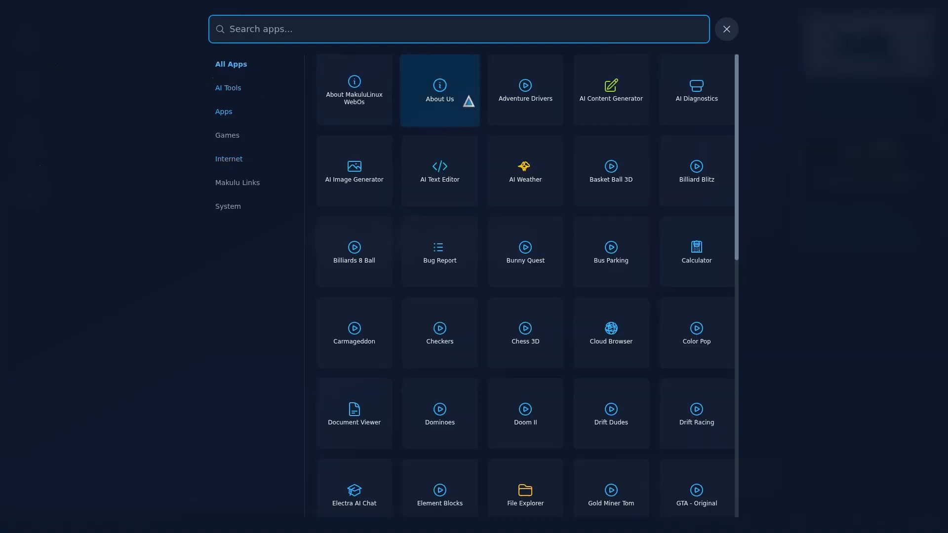
{"action": "scroll", "coordinate": [540, 238], "scroll_direction": "down", "scroll_amount": 5}
{"action": "scroll", "coordinate": [540, 240], "scroll_direction": "down", "scroll_amount": 3}
{"action": "scroll", "coordinate": [540, 249], "scroll_direction": "up", "scroll_amount": 9}
{"action": "scroll", "coordinate": [539, 249], "scroll_direction": "down", "scroll_amount": 6}
{"action": "scroll", "coordinate": [540, 249], "scroll_direction": "up", "scroll_amount": 6}
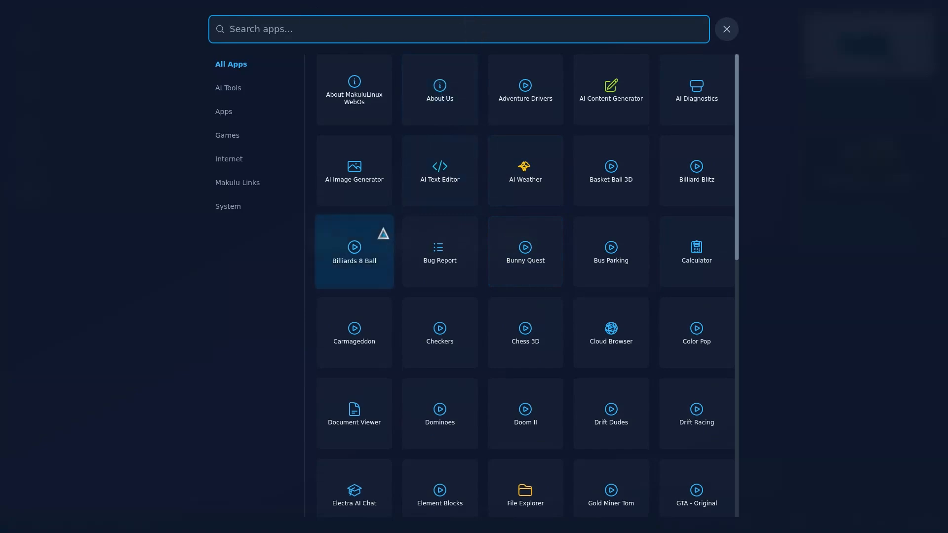
{"action": "left_click", "coordinate": [45, 82]}
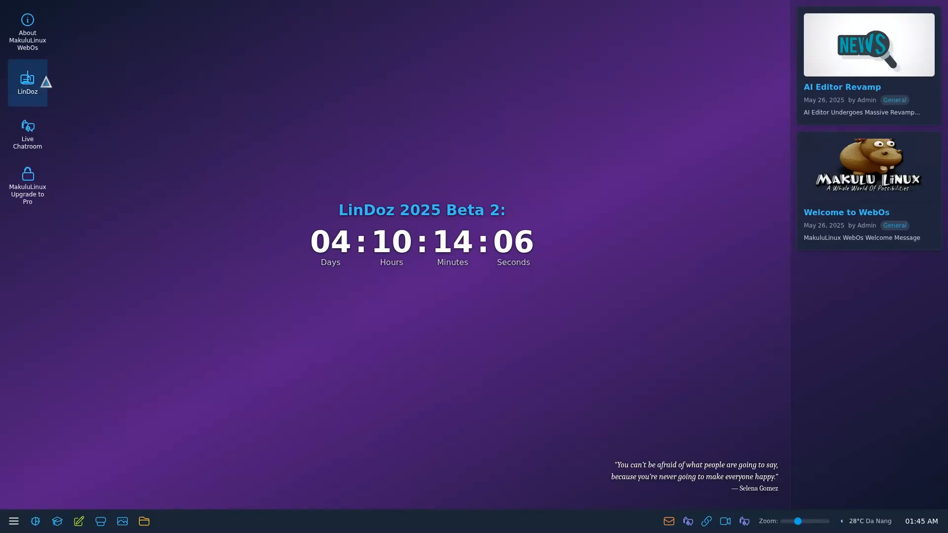
Open the fullscreen menu several times, dismissing it each time from the empty area outside the app grid.
{"action": "left_click", "coordinate": [14, 522]}
{"action": "left_click", "coordinate": [55, 74]}
{"action": "left_click", "coordinate": [13, 521]}
{"action": "left_click", "coordinate": [62, 60]}
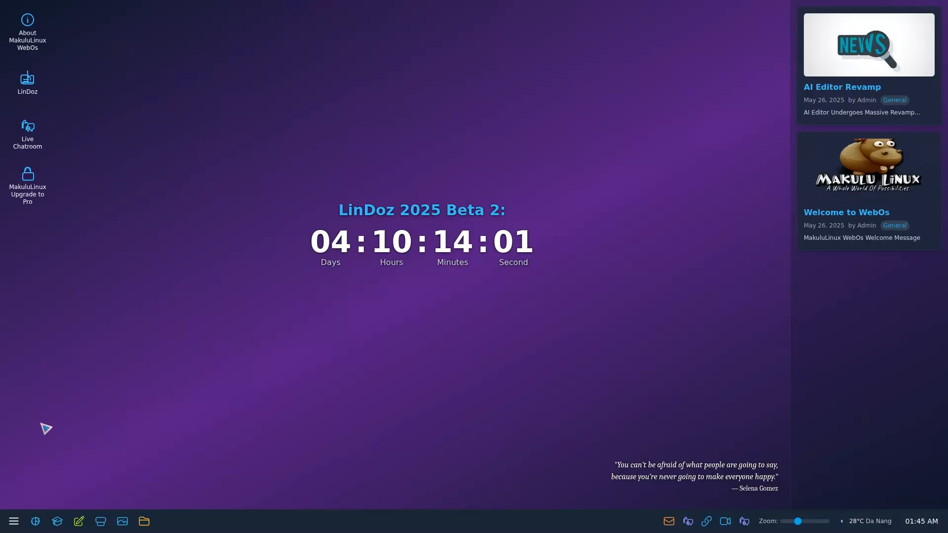
{"action": "left_click", "coordinate": [13, 523]}
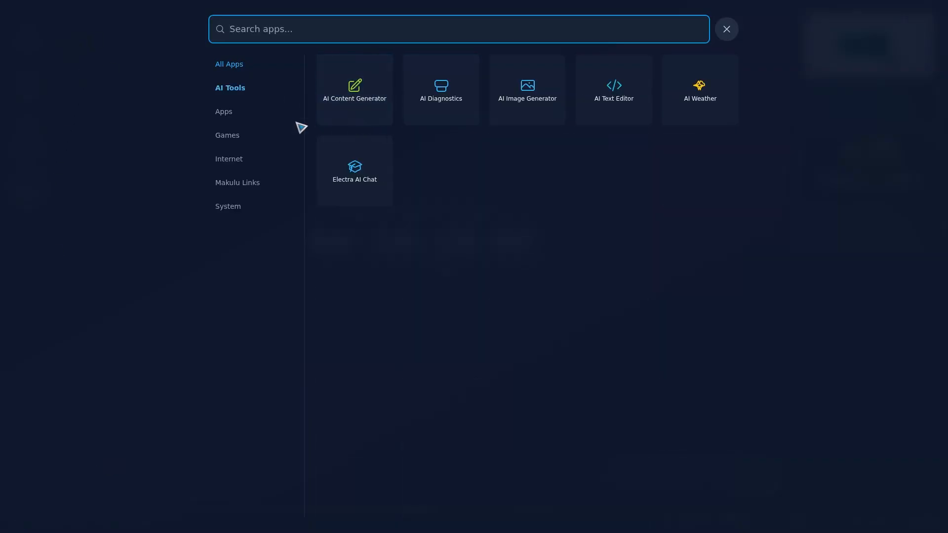
{"action": "left_click", "coordinate": [40, 43]}
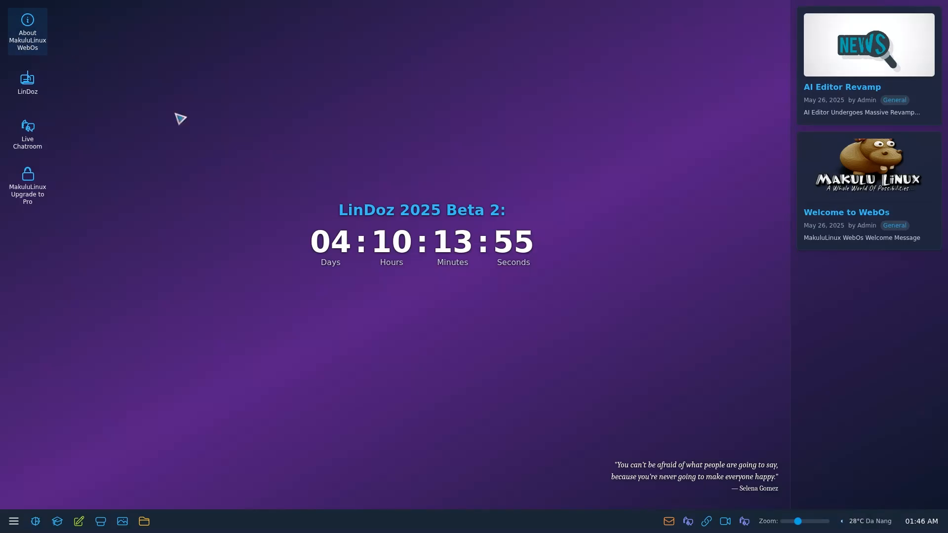
Reopen the fullscreen menu and examine the AI Tools, System and Games categories.
{"action": "left_click", "coordinate": [11, 521]}
{"action": "left_click", "coordinate": [224, 86]}
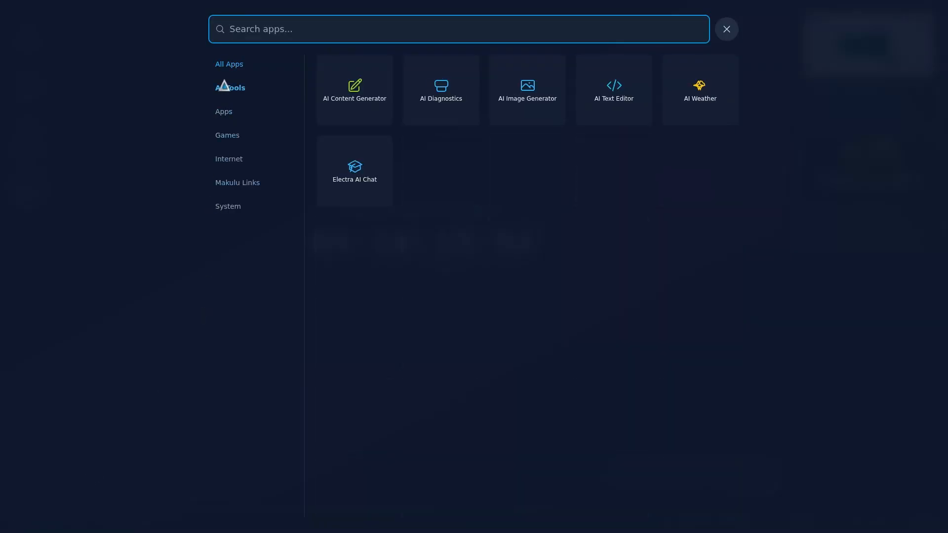
{"action": "mouse_move", "coordinate": [223, 207]}
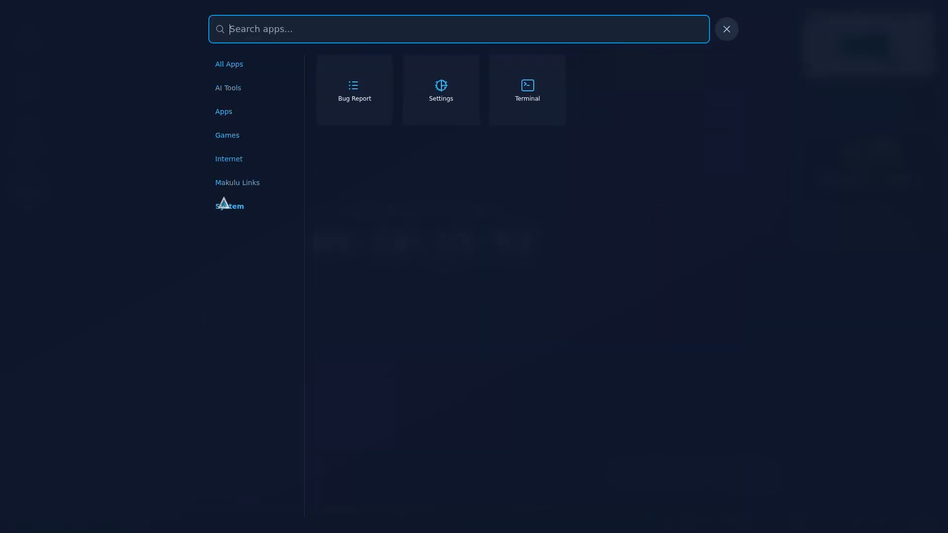
{"action": "mouse_move", "coordinate": [227, 94]}
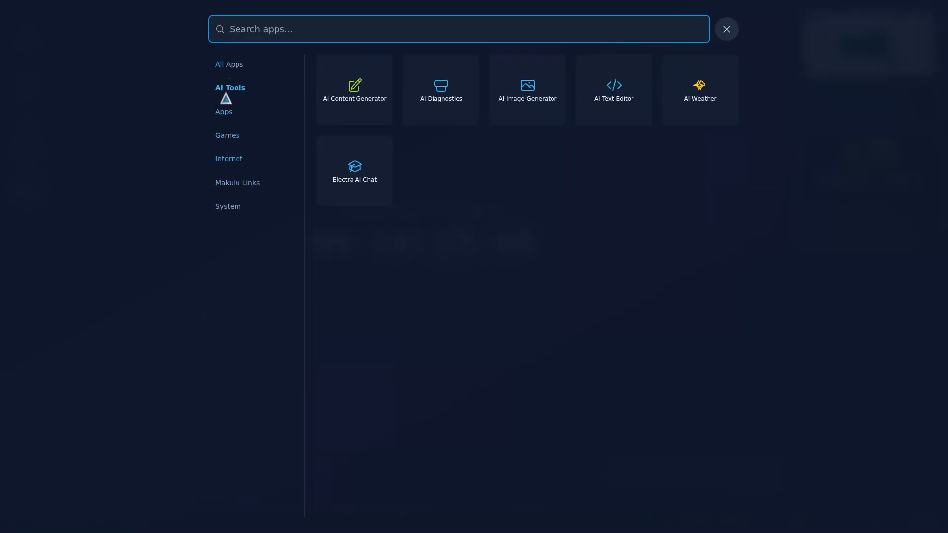
{"action": "mouse_move", "coordinate": [226, 164]}
{"action": "mouse_move", "coordinate": [226, 146]}
{"action": "mouse_move", "coordinate": [223, 111]}
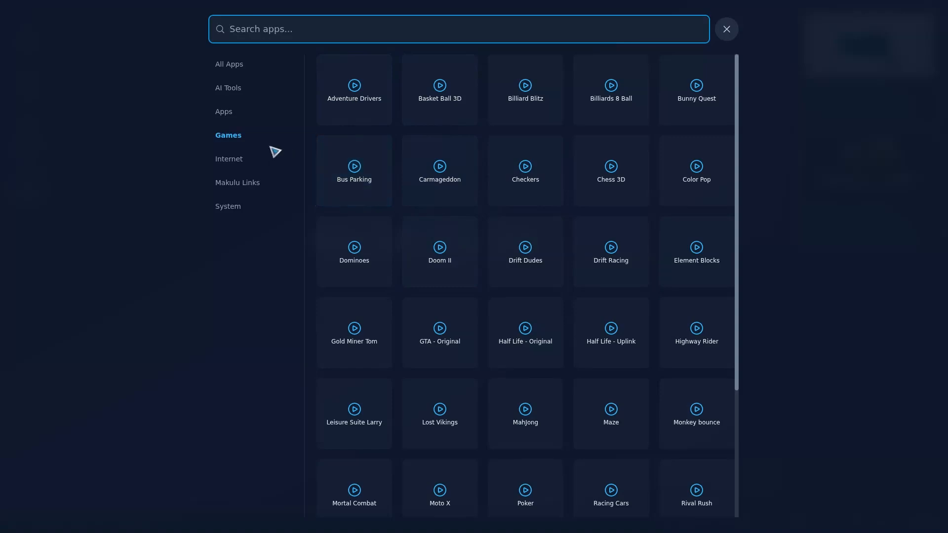
Examine the Internet, Makulu Links, AI Tools, Apps and Games categories, and close the fullscreen menu.
{"action": "left_click", "coordinate": [229, 158]}
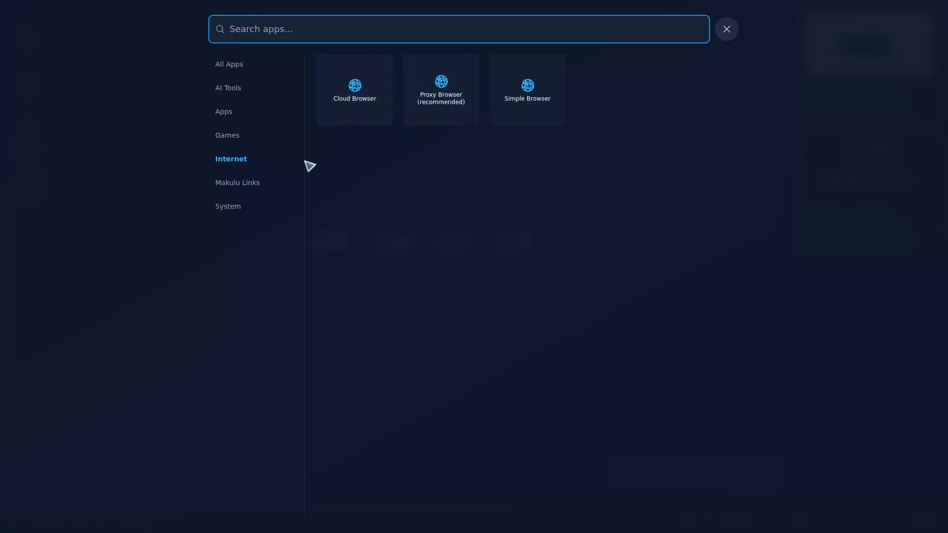
{"action": "left_click", "coordinate": [244, 183]}
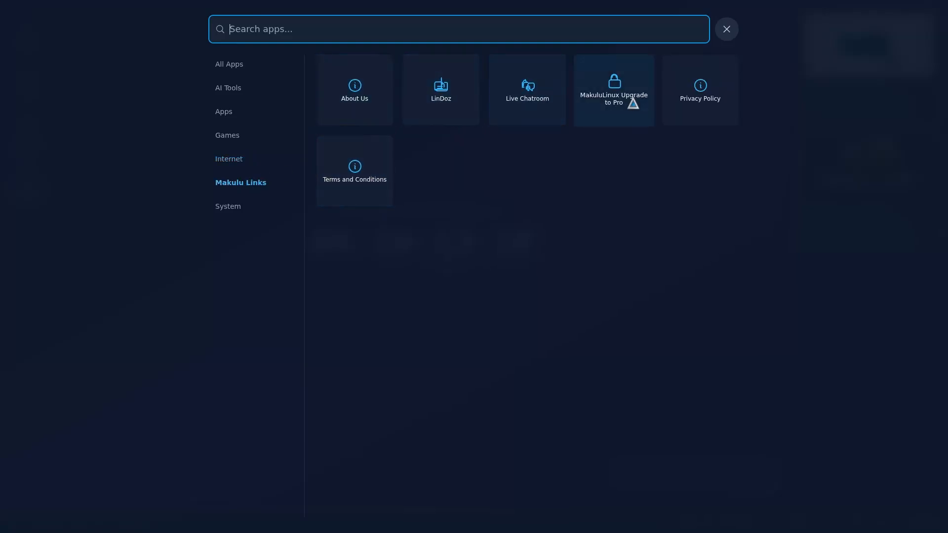
{"action": "left_click", "coordinate": [264, 118]}
{"action": "left_click", "coordinate": [238, 91]}
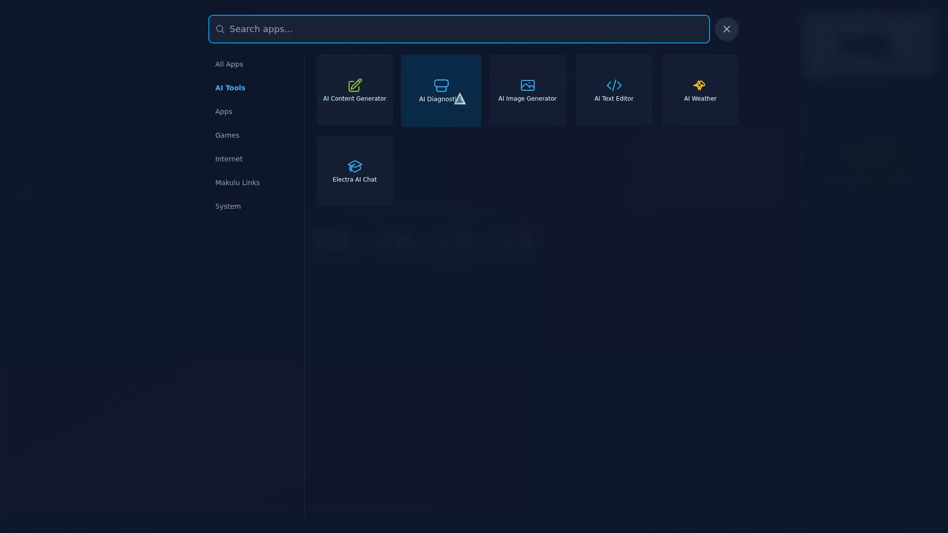
{"action": "left_click", "coordinate": [230, 114]}
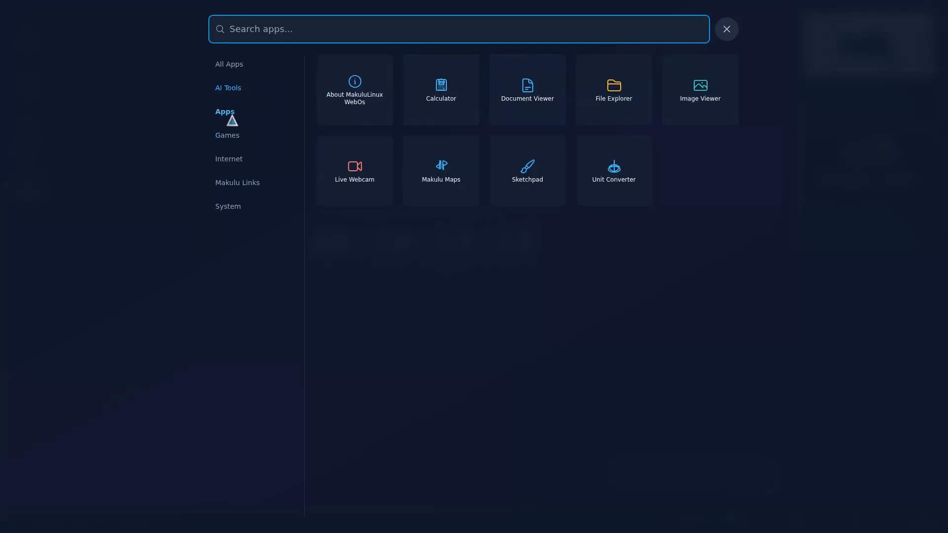
{"action": "left_click", "coordinate": [231, 136]}
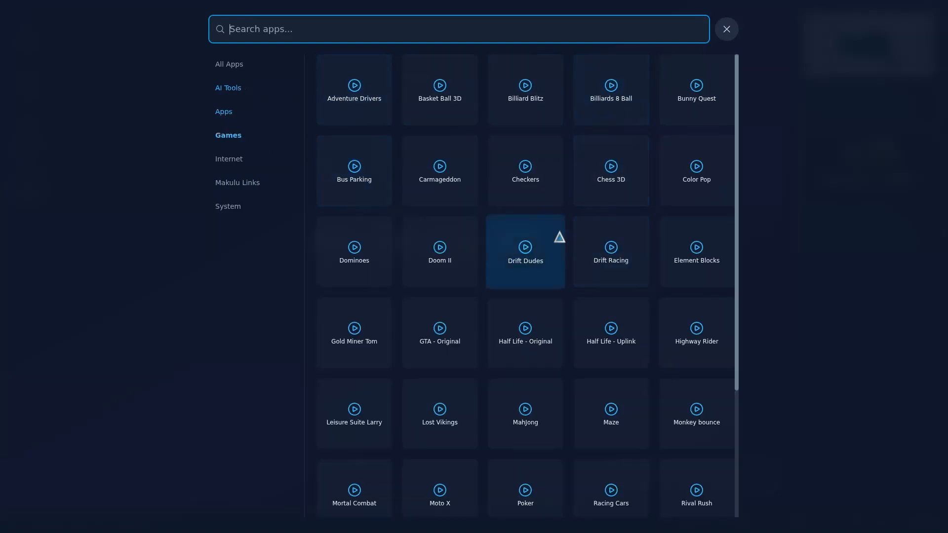
{"action": "scroll", "coordinate": [559, 238], "scroll_direction": "down", "scroll_amount": 3}
{"action": "scroll", "coordinate": [559, 237], "scroll_direction": "up", "scroll_amount": 3}
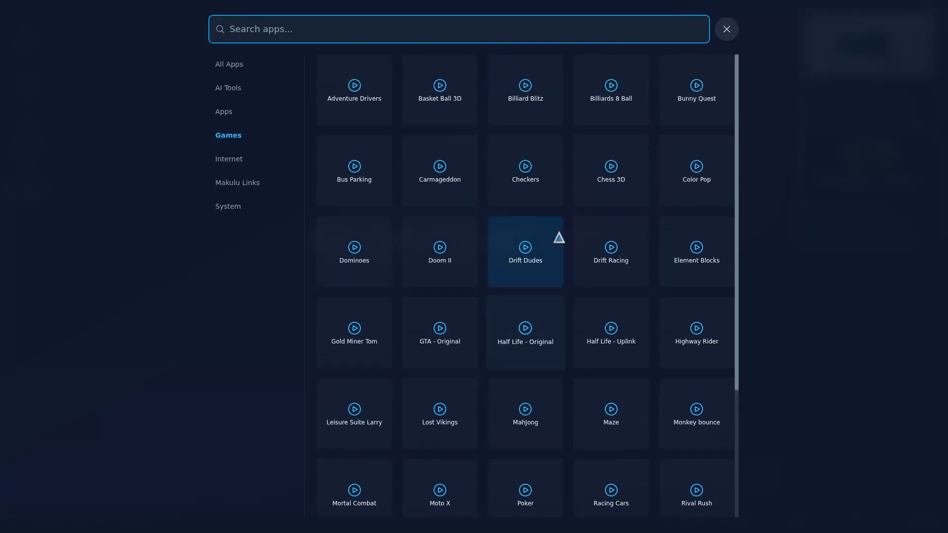
{"action": "left_click", "coordinate": [726, 32]}
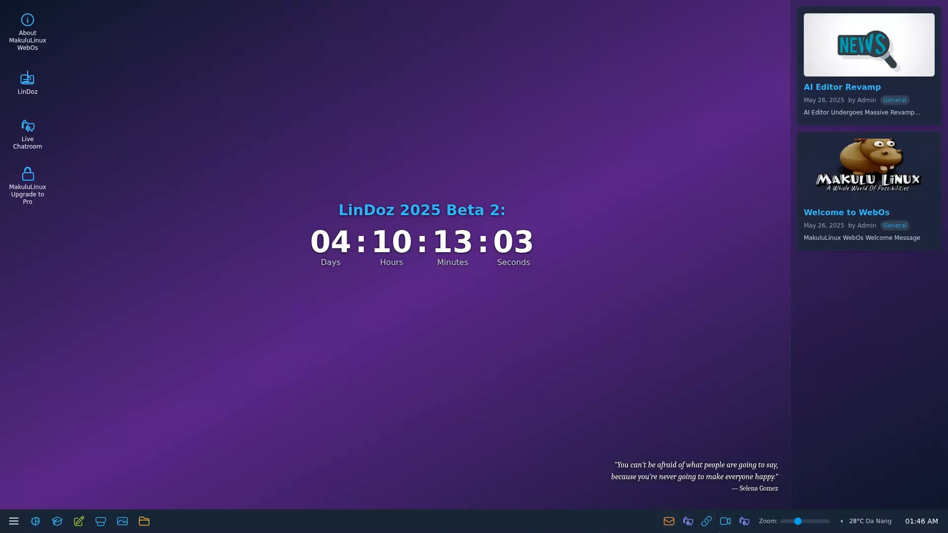
Open the fullscreen menu and close it again twice, returning to the desktop.
{"action": "left_click", "coordinate": [21, 520]}
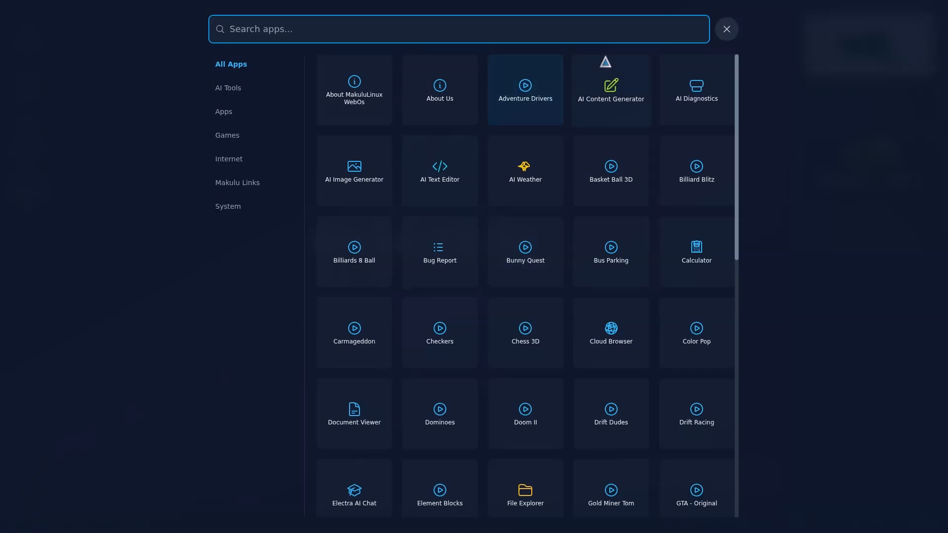
{"action": "left_click", "coordinate": [727, 31]}
{"action": "left_click", "coordinate": [15, 519]}
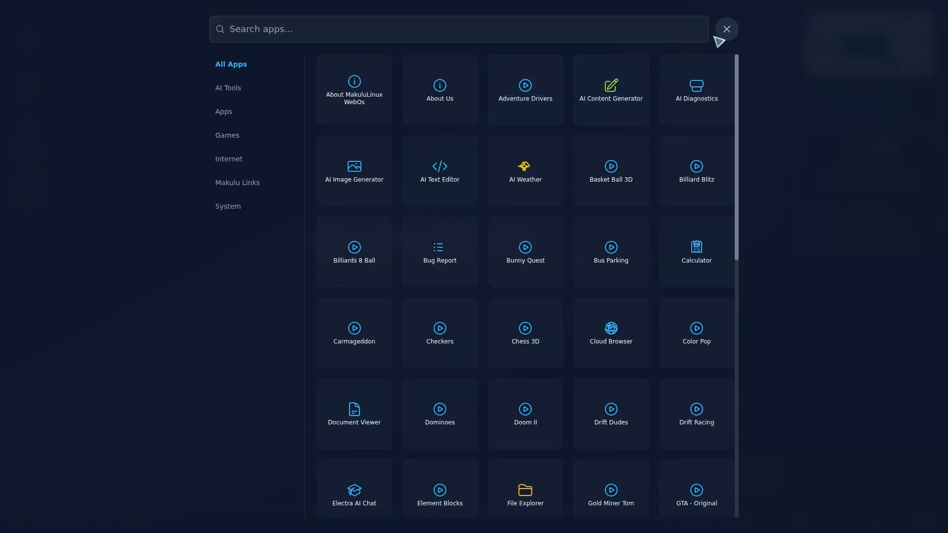
{"action": "left_click", "coordinate": [734, 33]}
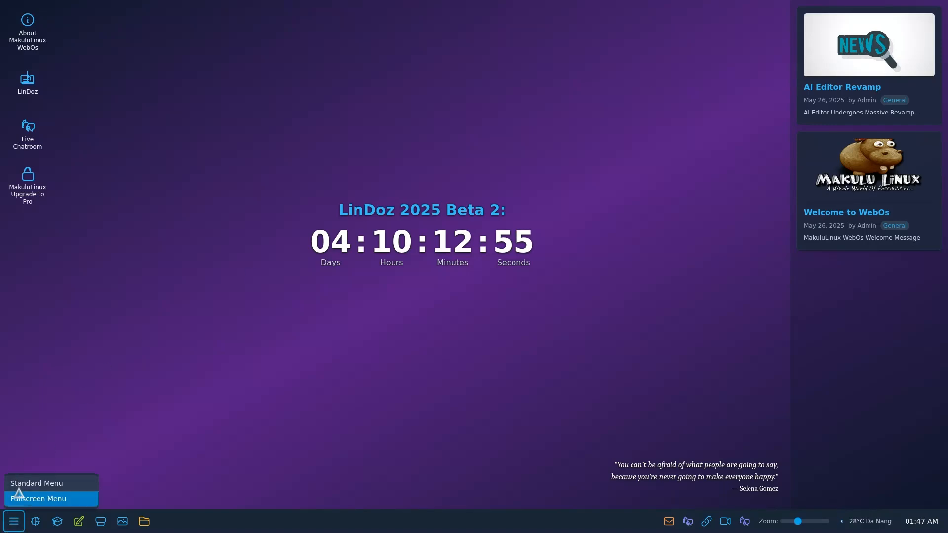
Open the standard start menu and examine the full list of titles in its Games category.
{"action": "left_click", "coordinate": [14, 521]}
{"action": "left_click", "coordinate": [26, 345]}
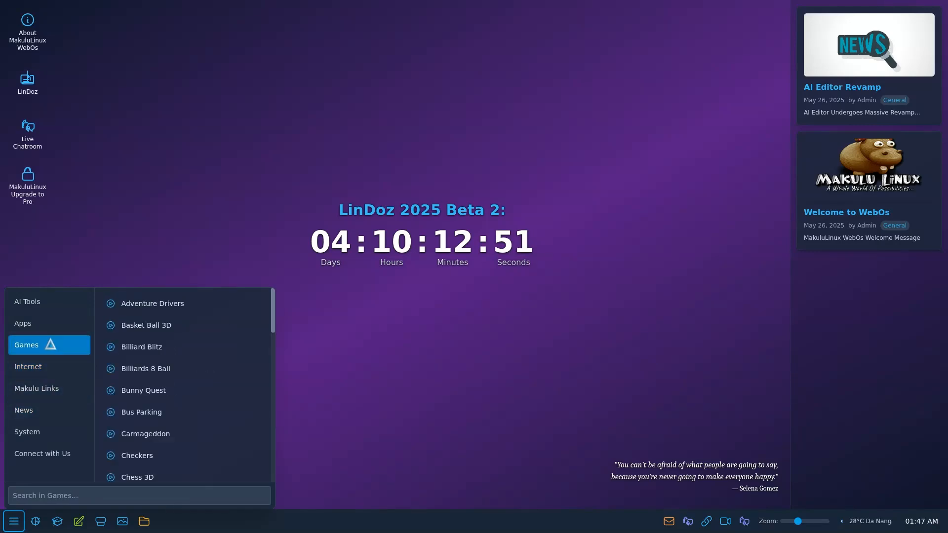
{"action": "mouse_move", "coordinate": [45, 324]}
{"action": "mouse_move", "coordinate": [42, 350]}
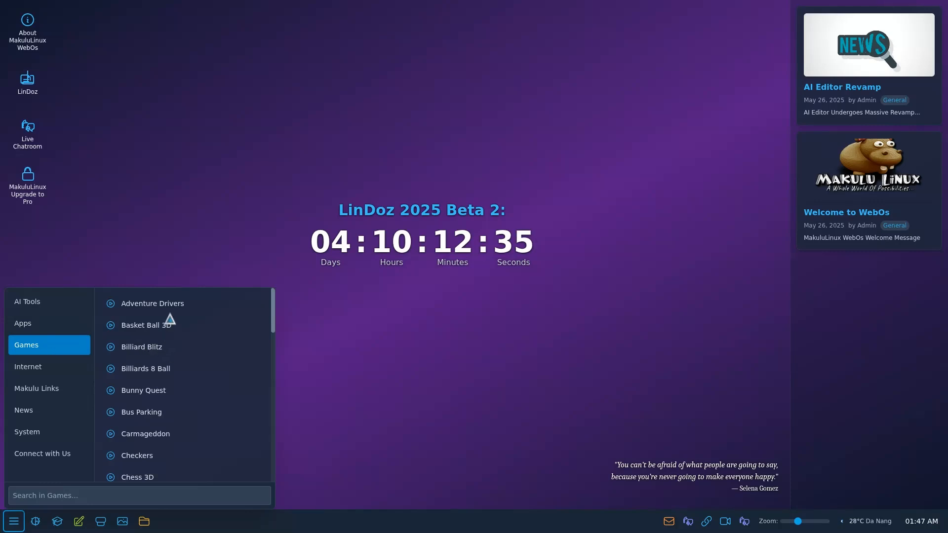
{"action": "scroll", "coordinate": [168, 411], "scroll_direction": "down", "scroll_amount": 5}
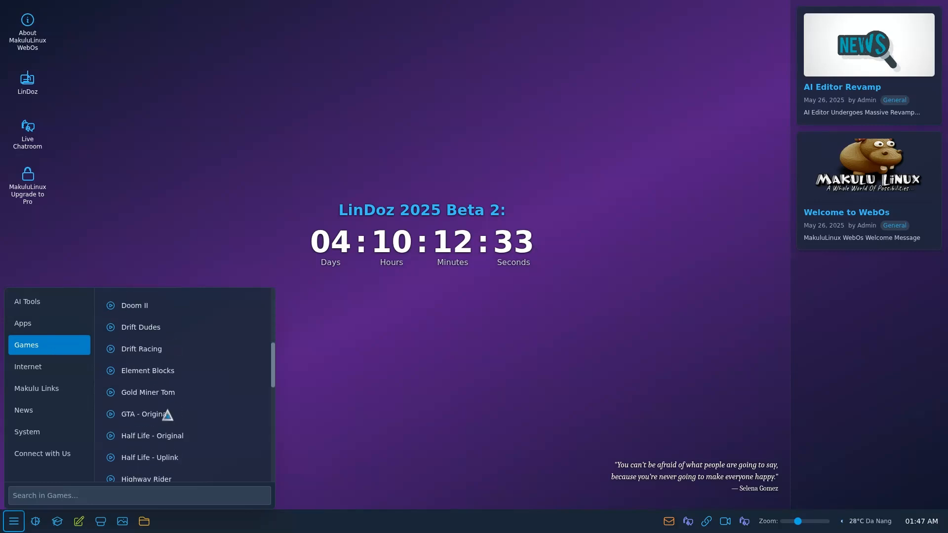
{"action": "scroll", "coordinate": [168, 413], "scroll_direction": "down", "scroll_amount": 8}
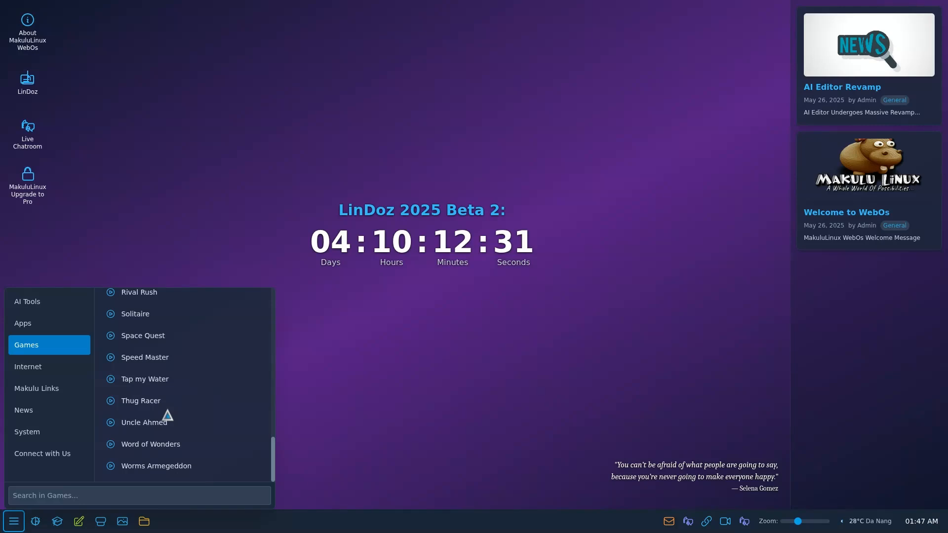
{"action": "scroll", "coordinate": [167, 415], "scroll_direction": "up", "scroll_amount": 8}
{"action": "scroll", "coordinate": [167, 415], "scroll_direction": "up", "scroll_amount": 1}
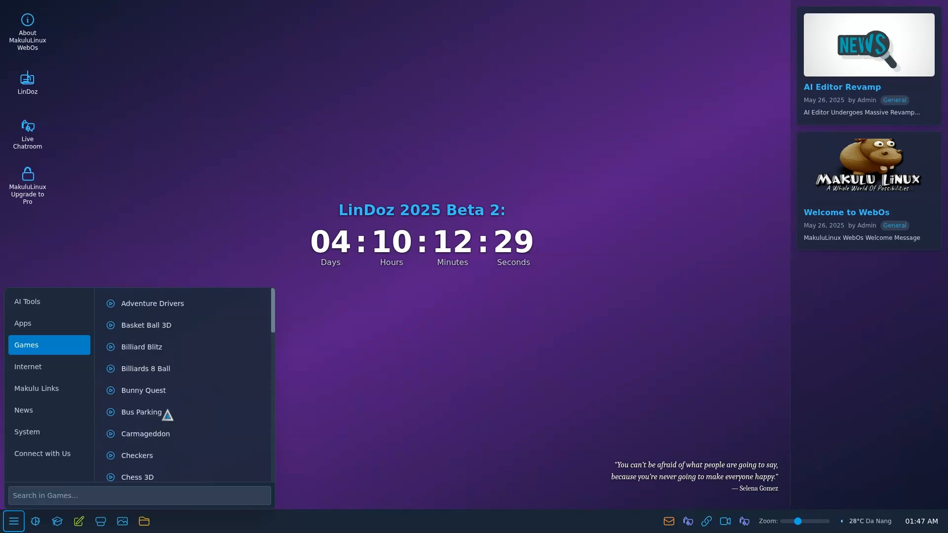
{"action": "scroll", "coordinate": [167, 415], "scroll_direction": "down", "scroll_amount": 5}
{"action": "scroll", "coordinate": [167, 415], "scroll_direction": "down", "scroll_amount": 10}
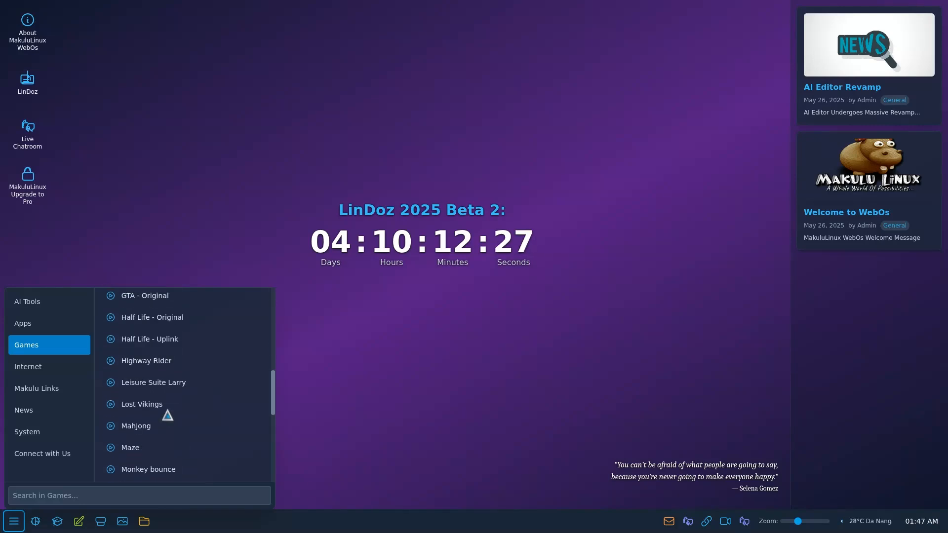
{"action": "scroll", "coordinate": [168, 416], "scroll_direction": "up", "scroll_amount": 15}
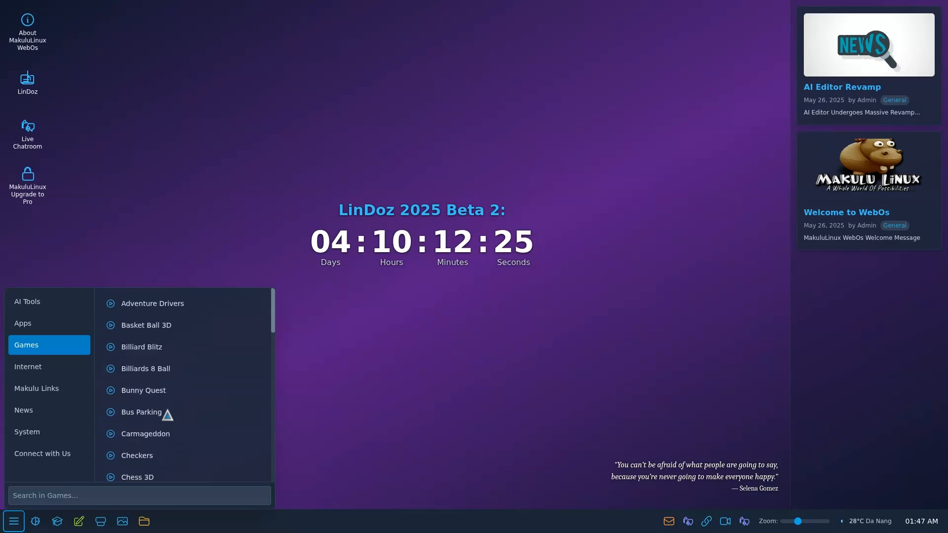
{"action": "scroll", "coordinate": [167, 416], "scroll_direction": "down", "scroll_amount": 10}
{"action": "scroll", "coordinate": [168, 415], "scroll_direction": "up", "scroll_amount": 15}
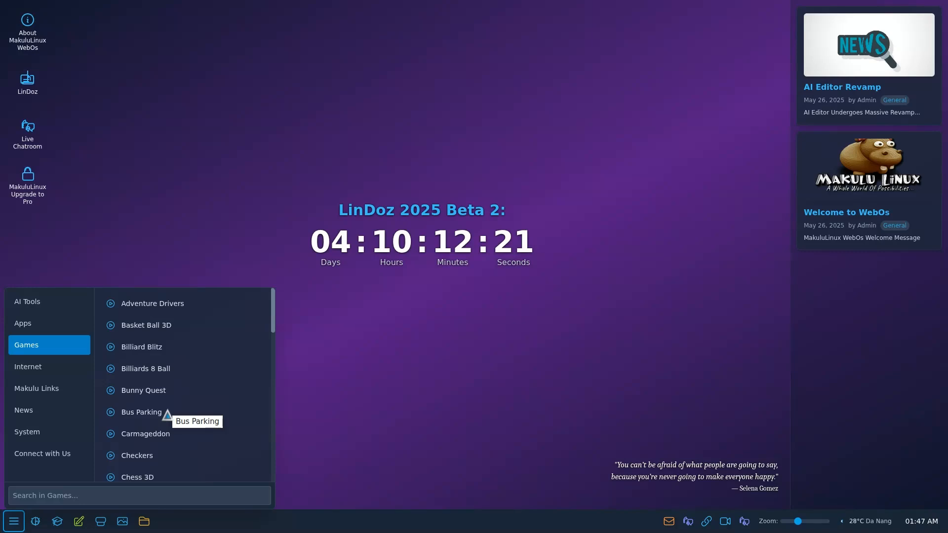
{"action": "scroll", "coordinate": [167, 415], "scroll_direction": "down", "scroll_amount": 15}
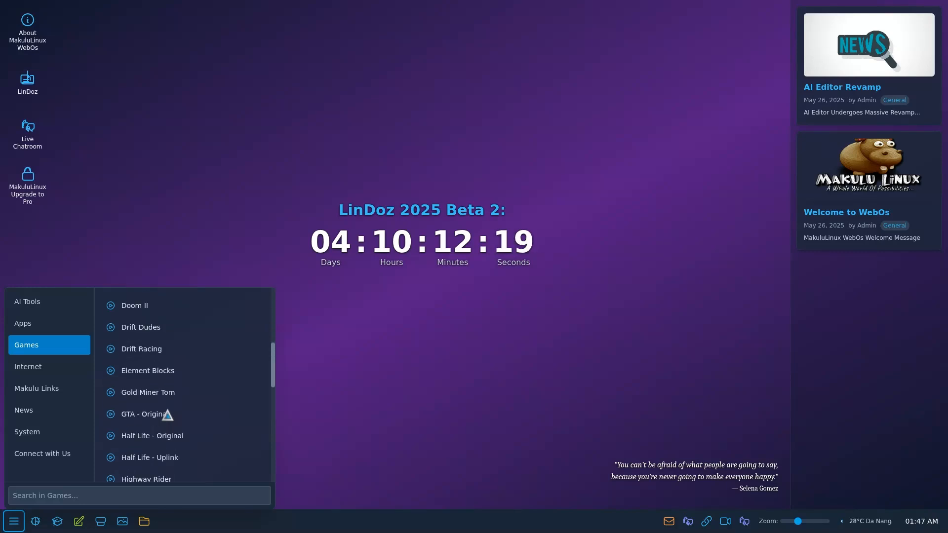
{"action": "scroll", "coordinate": [168, 415], "scroll_direction": "up", "scroll_amount": 15}
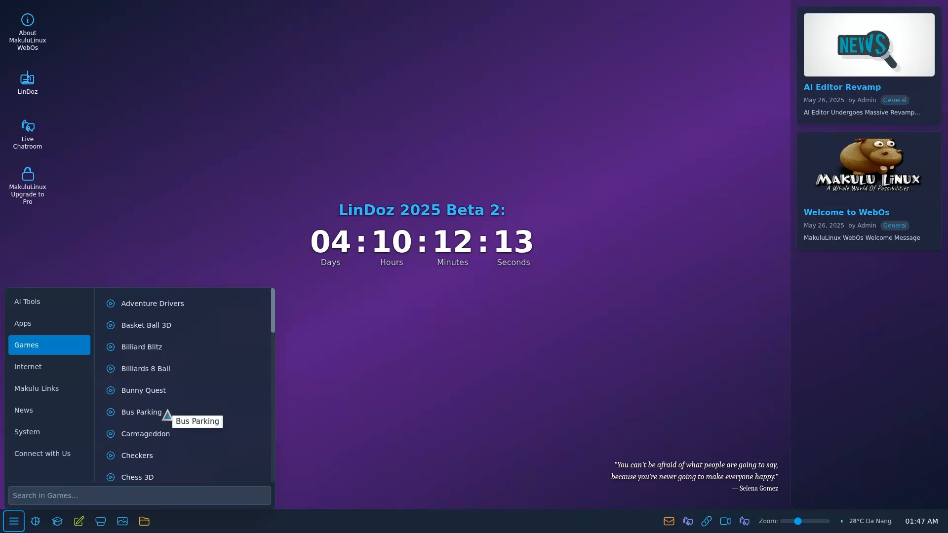
{"action": "mouse_move", "coordinate": [76, 364]}
{"action": "mouse_move", "coordinate": [32, 352]}
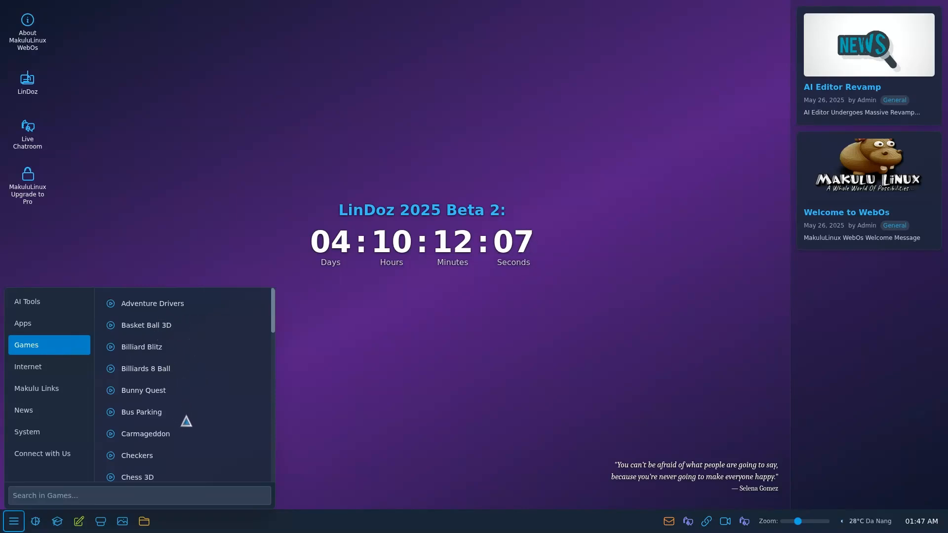
Launch Highway Rider from the Games category and accept all cookies.
{"action": "scroll", "coordinate": [186, 421], "scroll_direction": "down", "scroll_amount": 3}
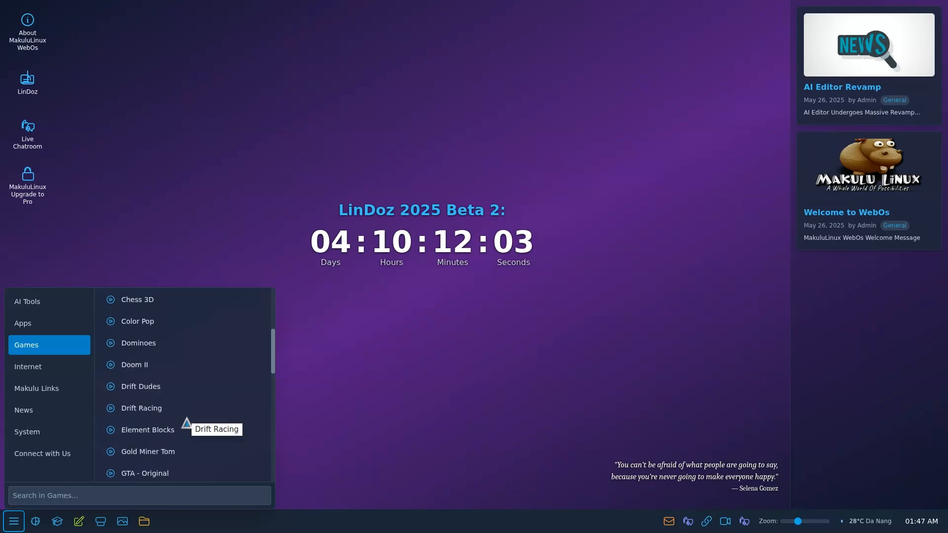
{"action": "scroll", "coordinate": [186, 423], "scroll_direction": "down", "scroll_amount": 2}
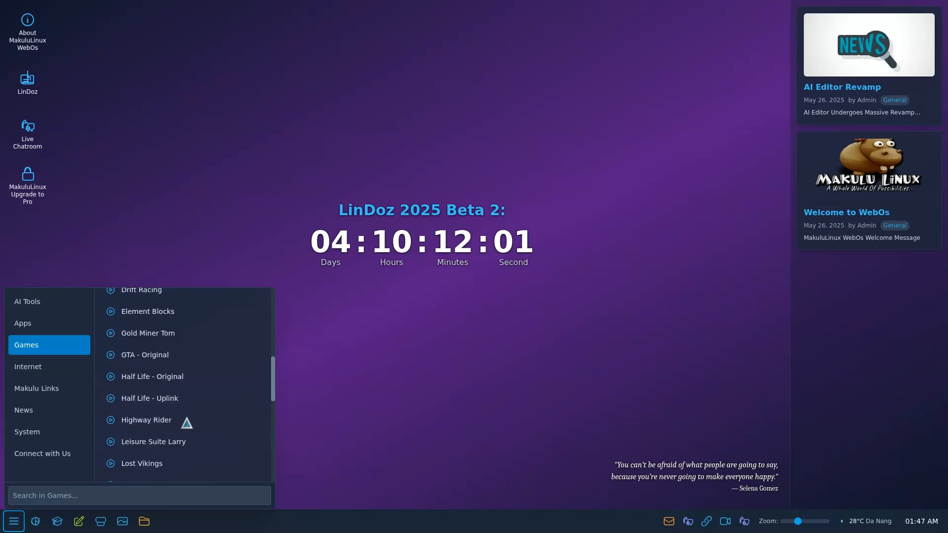
{"action": "scroll", "coordinate": [186, 423], "scroll_direction": "down", "scroll_amount": 1}
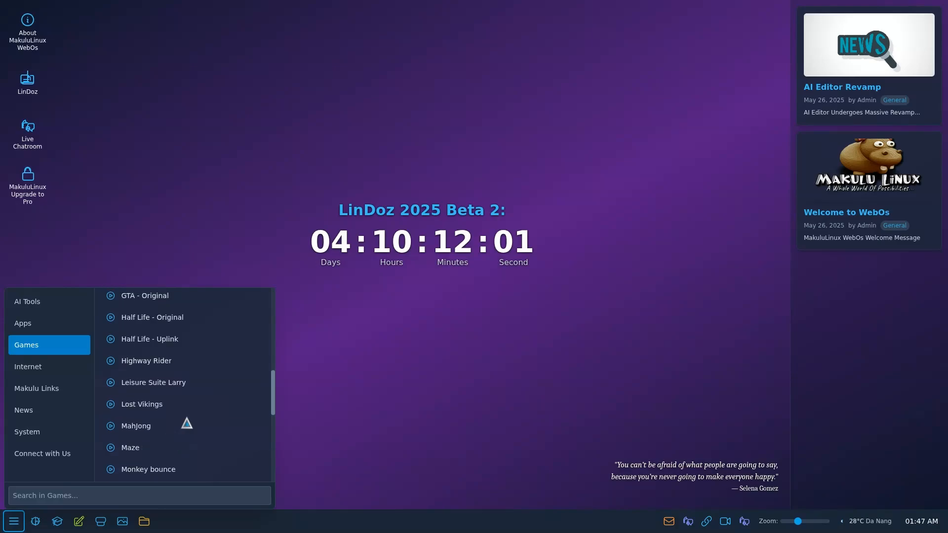
{"action": "left_click", "coordinate": [160, 363]}
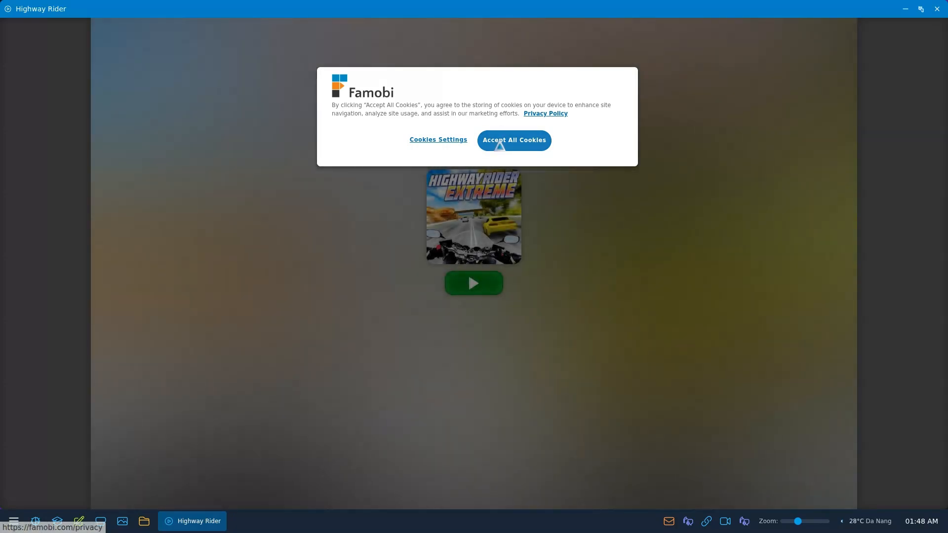
{"action": "left_click", "coordinate": [499, 144]}
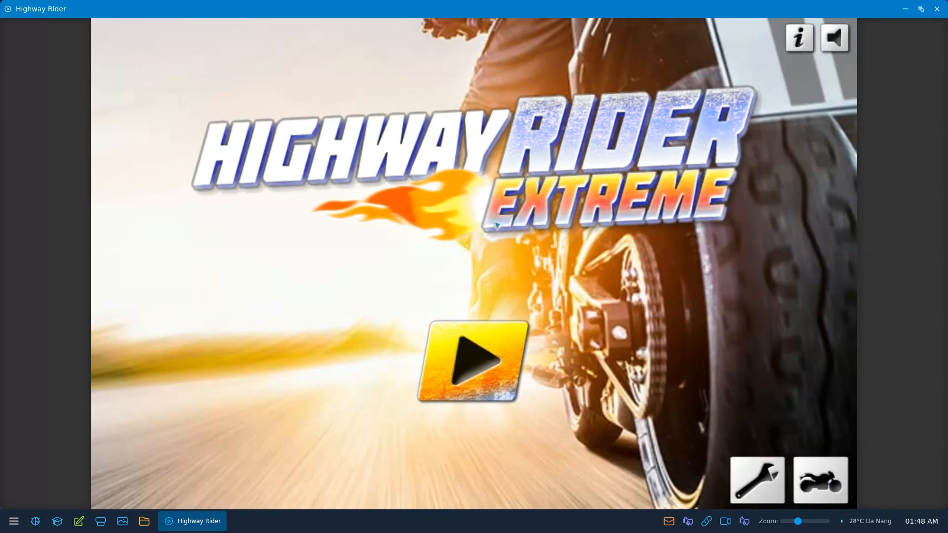
Start the first unlocked race in Highway Rider past the steering instructions, and close the game after riding briefly.
{"action": "left_click", "coordinate": [477, 353]}
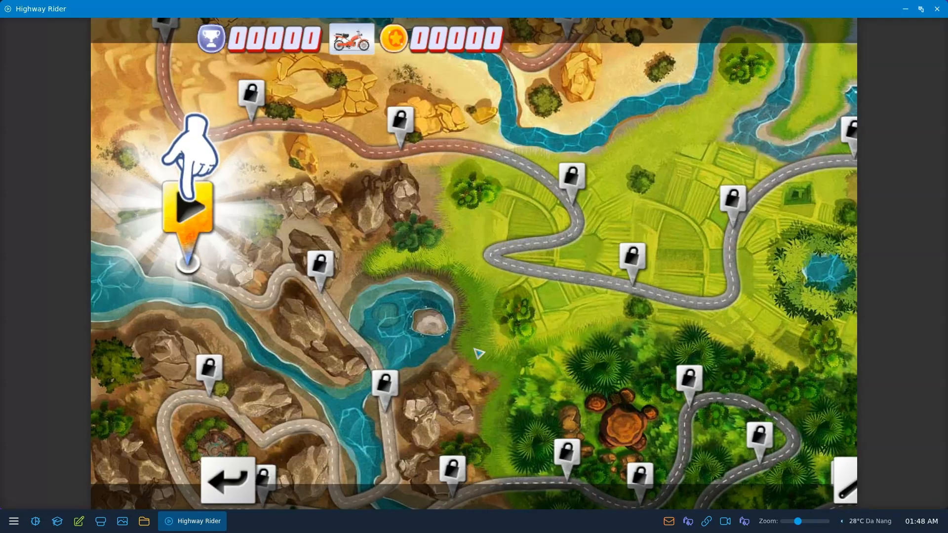
{"action": "left_click", "coordinate": [193, 206]}
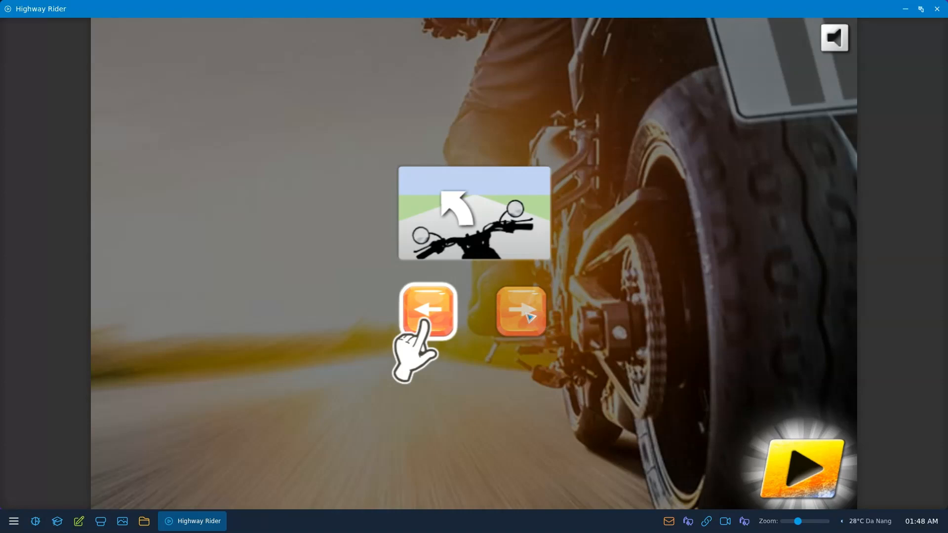
{"action": "left_click", "coordinate": [812, 464]}
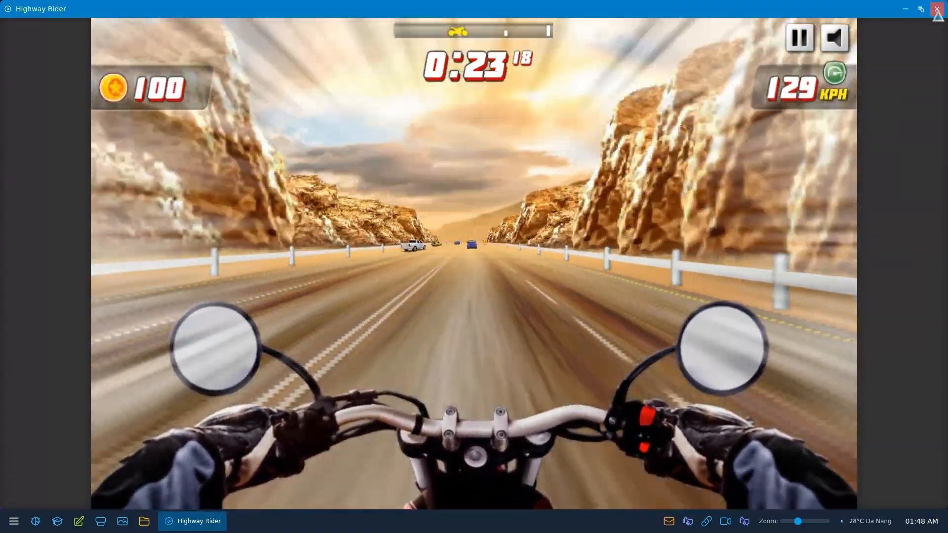
{"action": "left_click", "coordinate": [936, 8]}
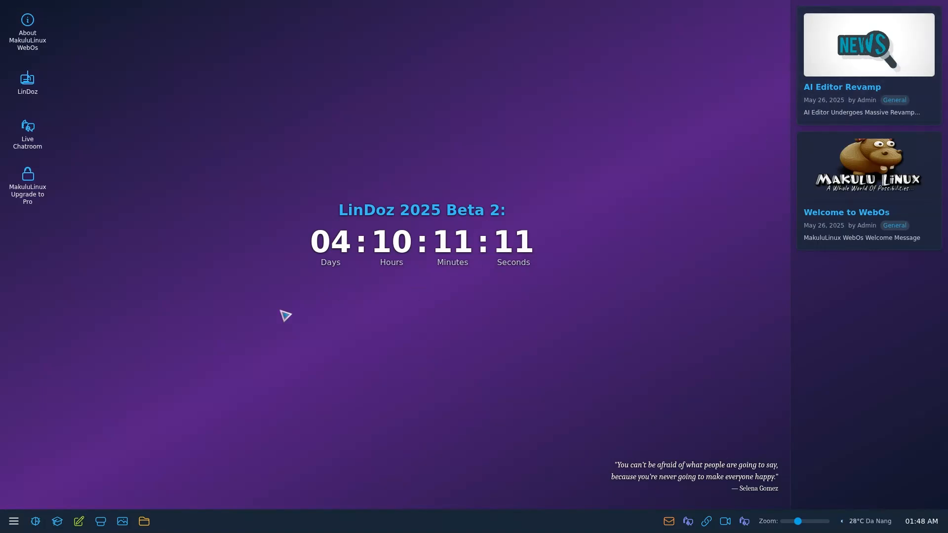
Launch Bunny Quest from the Games category of the standard menu.
{"action": "left_click", "coordinate": [13, 521]}
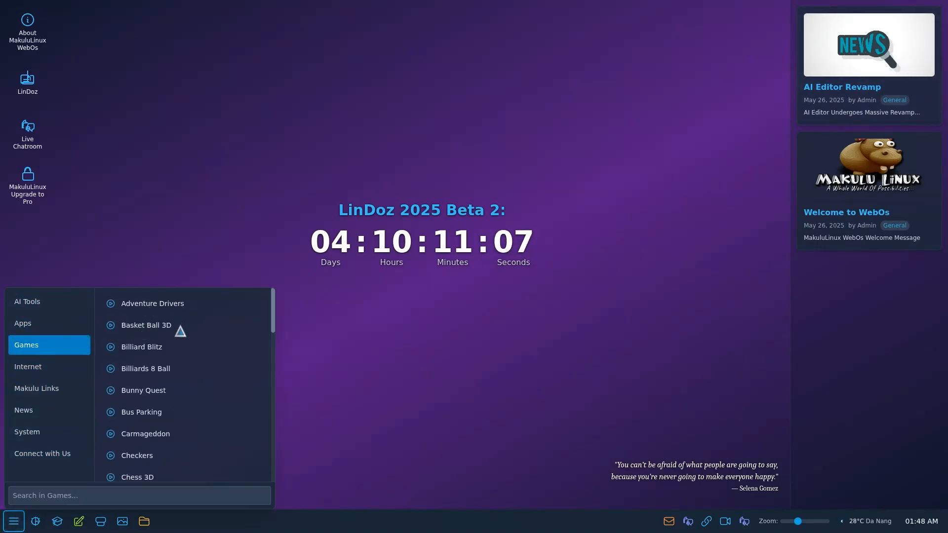
{"action": "scroll", "coordinate": [172, 401], "scroll_direction": "down", "scroll_amount": 1}
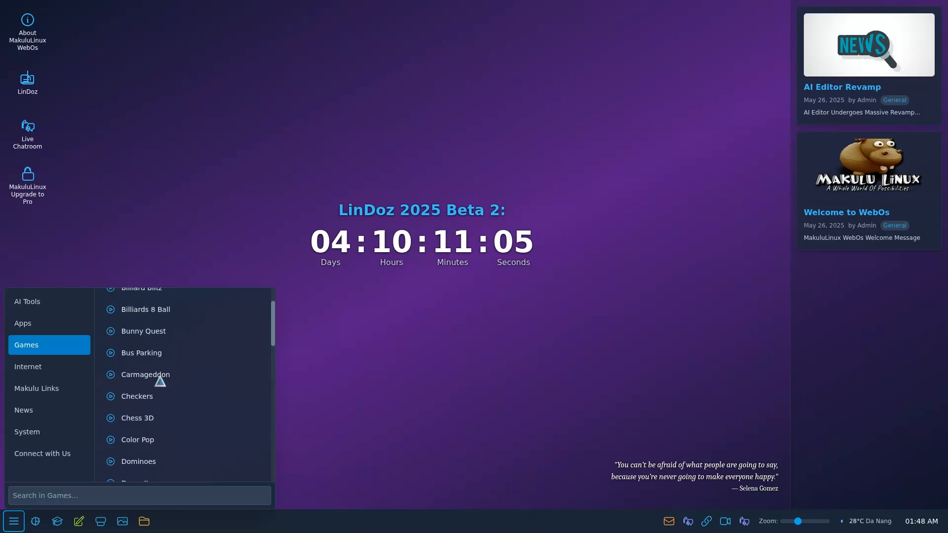
{"action": "left_click", "coordinate": [156, 339]}
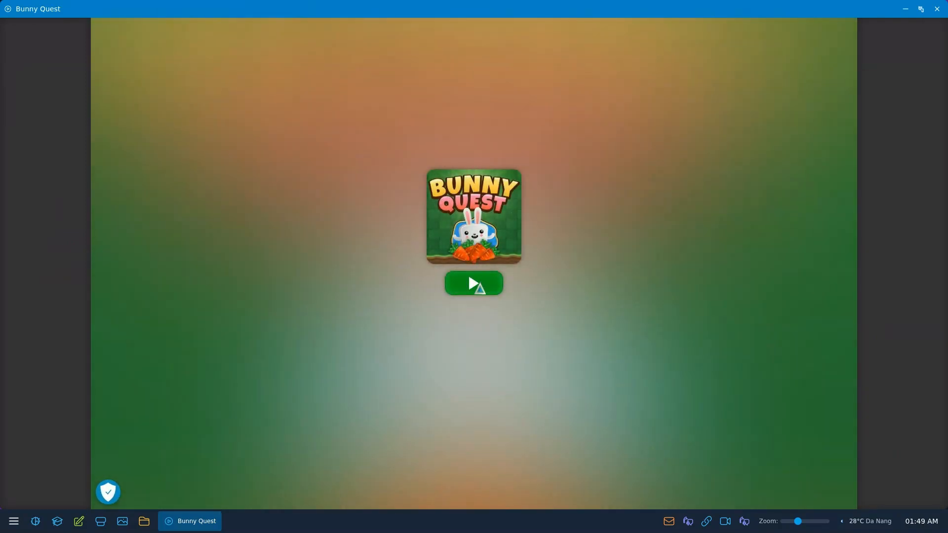
Start Bunny Quest, solve level 1 by sliding the horizontal carrot tile down into the marked gap, and continue to level 2.
{"action": "left_click", "coordinate": [473, 280]}
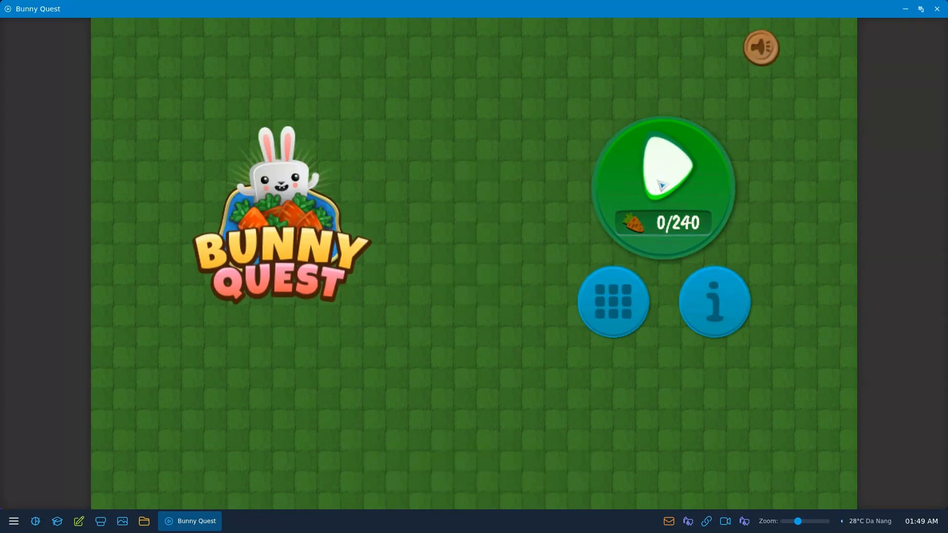
{"action": "left_click", "coordinate": [661, 187]}
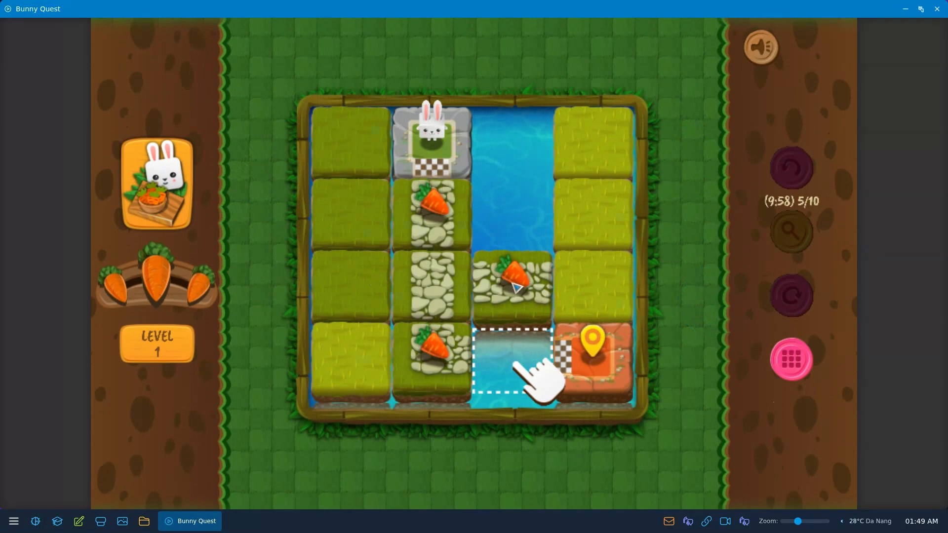
{"action": "left_click_drag", "start_coordinate": [515, 286], "coordinate": [513, 357]}
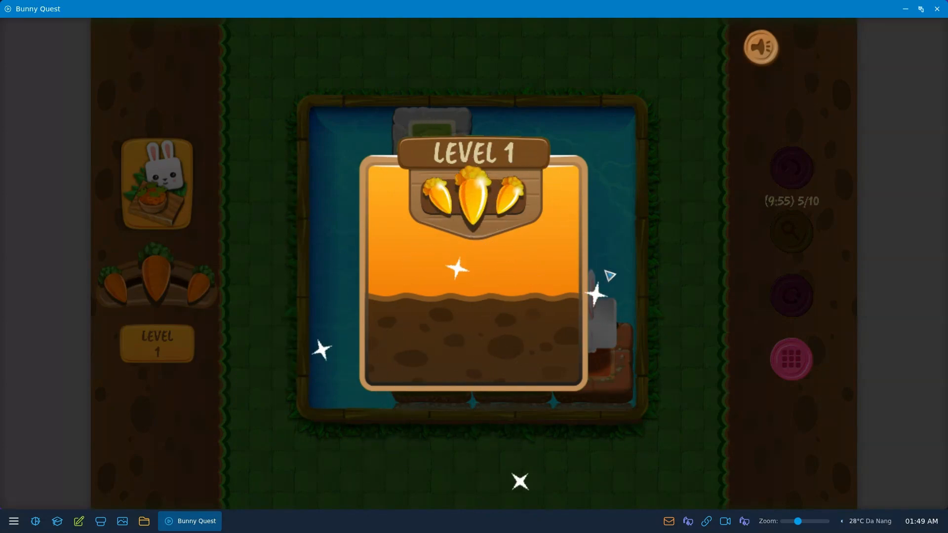
{"action": "left_click", "coordinate": [557, 344]}
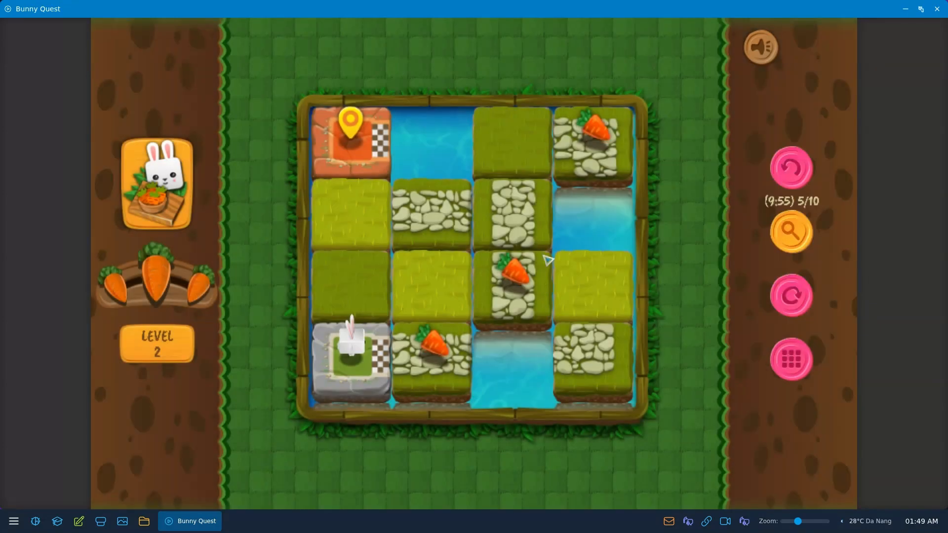
Rearrange the level 2 tiles so the bottom-row corner path joins the carrot paths and the horizontal path sits in the top row's third column.
{"action": "left_click", "coordinate": [577, 345]}
{"action": "left_click", "coordinate": [506, 163]}
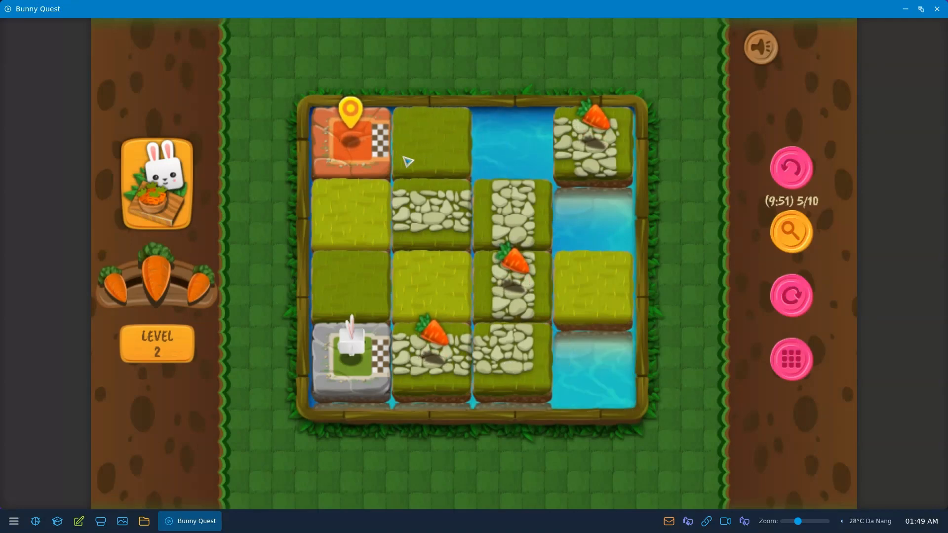
{"action": "left_click", "coordinate": [523, 220]}
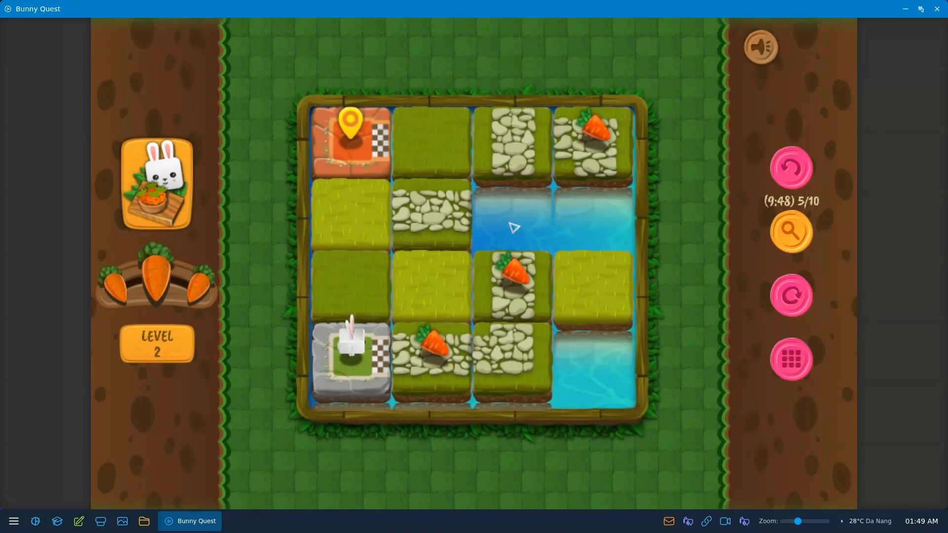
{"action": "left_click", "coordinate": [447, 216]}
{"action": "left_click", "coordinate": [462, 160]}
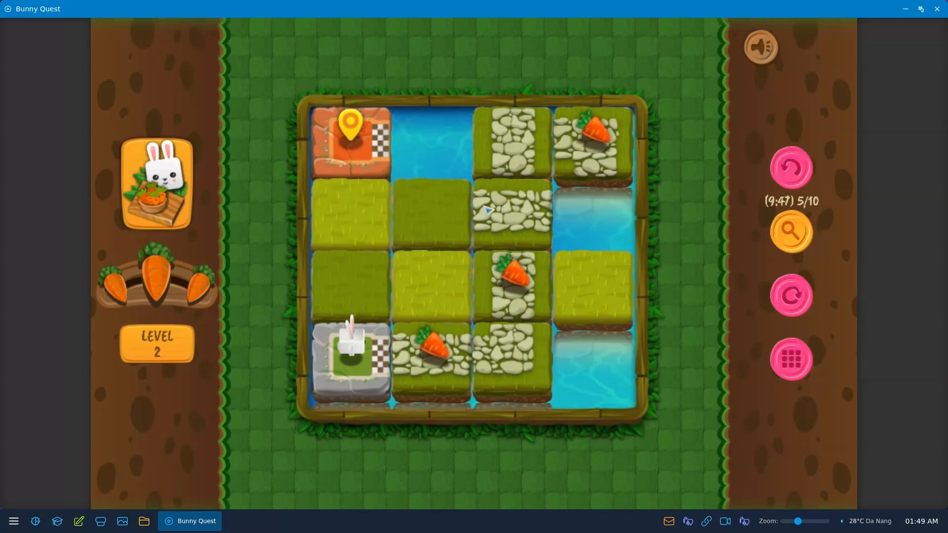
{"action": "left_click", "coordinate": [499, 158]}
{"action": "left_click", "coordinate": [494, 200]}
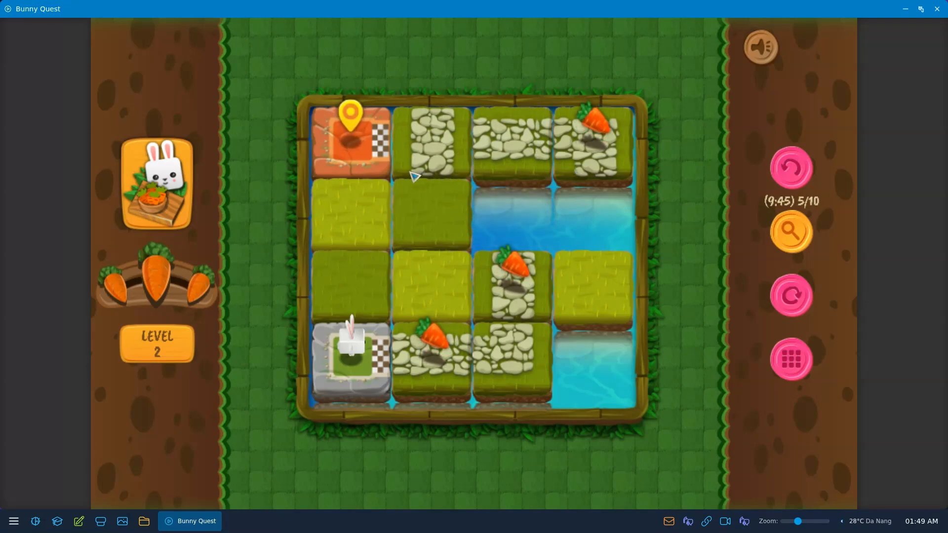
Complete level 2 by placing the vertical path above the middle carrot and sliding the top-row paths toward the goal, and close Bunny Quest.
{"action": "left_click", "coordinate": [437, 225]}
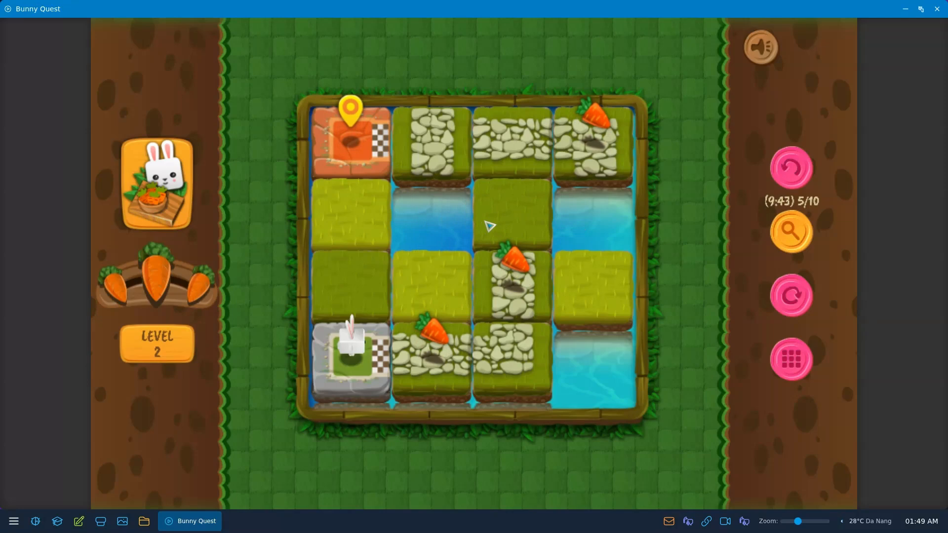
{"action": "left_click", "coordinate": [444, 226]}
{"action": "left_click", "coordinate": [630, 216]}
{"action": "left_click", "coordinate": [555, 221]}
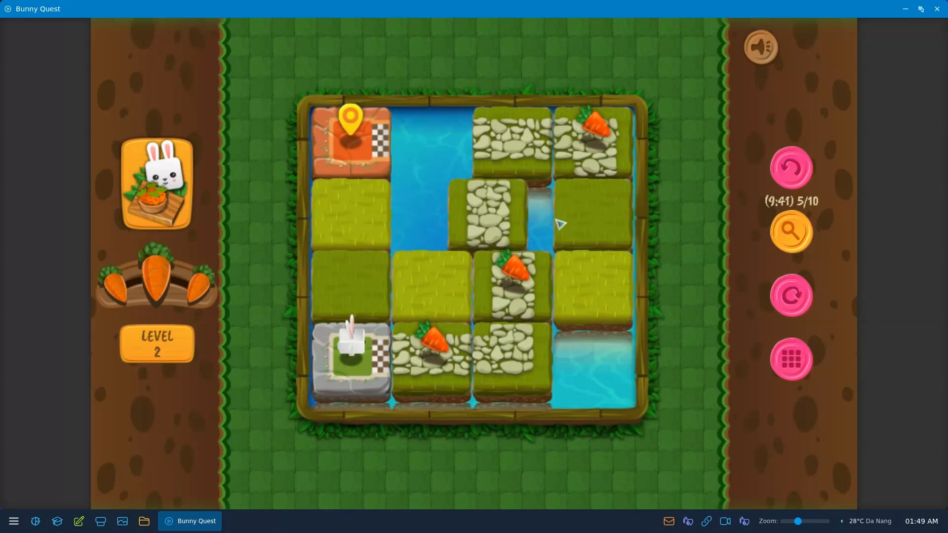
{"action": "left_click_drag", "start_coordinate": [524, 159], "coordinate": [411, 158]}
{"action": "left_click_drag", "start_coordinate": [595, 146], "coordinate": [510, 153]}
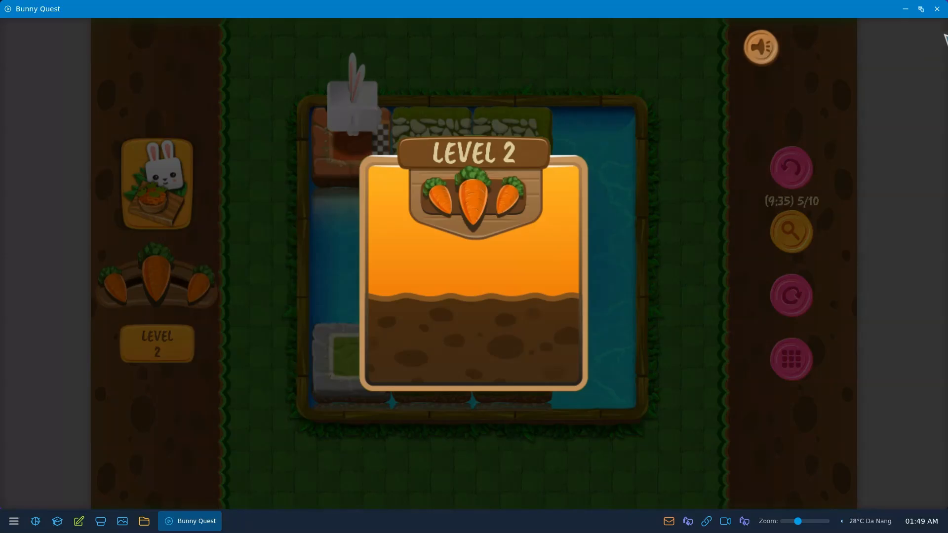
{"action": "left_click", "coordinate": [937, 9]}
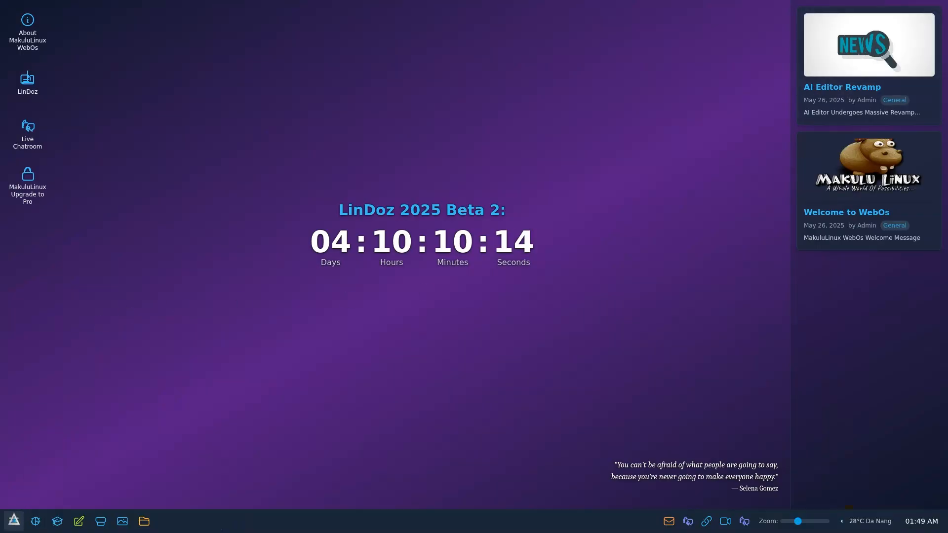
Launch Drift Racing from the Games category of the start menu.
{"action": "left_click", "coordinate": [14, 519]}
{"action": "left_click", "coordinate": [26, 344]}
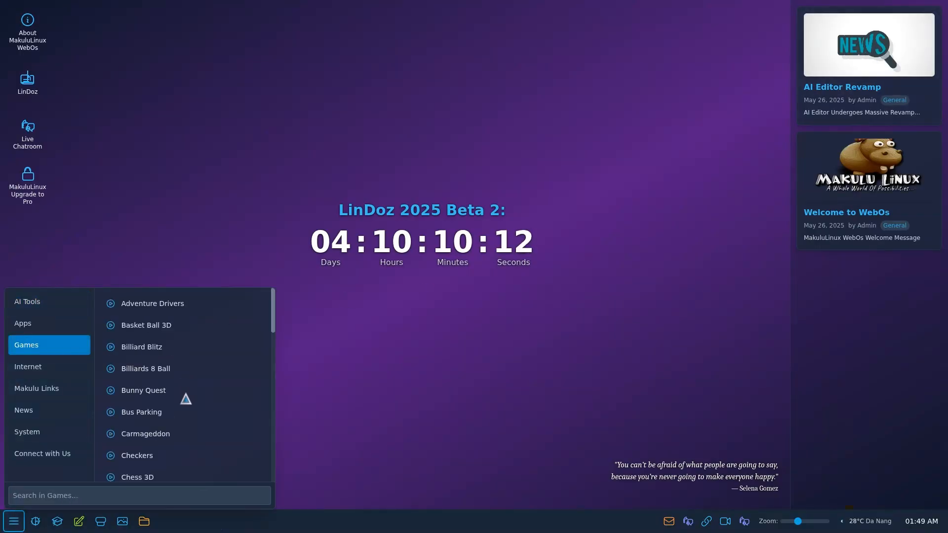
{"action": "scroll", "coordinate": [186, 399], "scroll_direction": "down", "scroll_amount": 3}
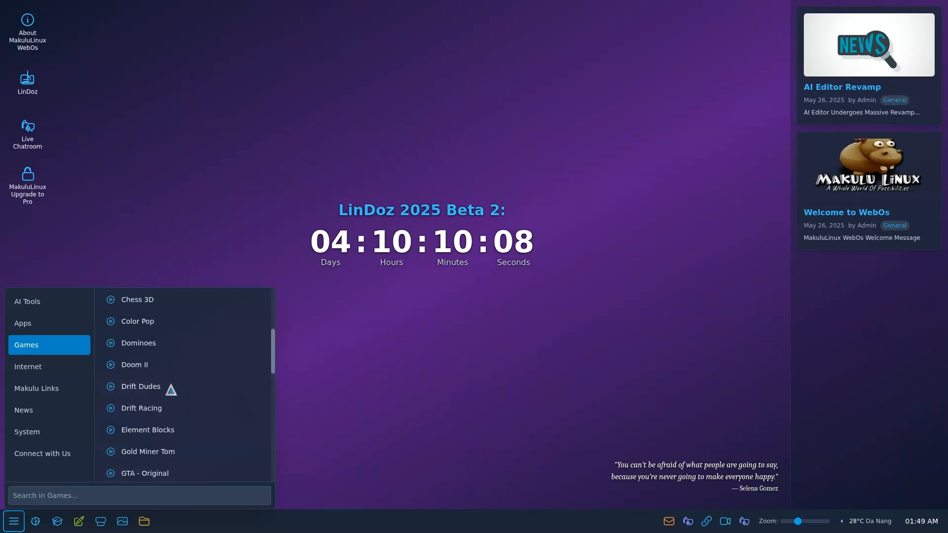
{"action": "scroll", "coordinate": [169, 391], "scroll_direction": "down", "scroll_amount": 3}
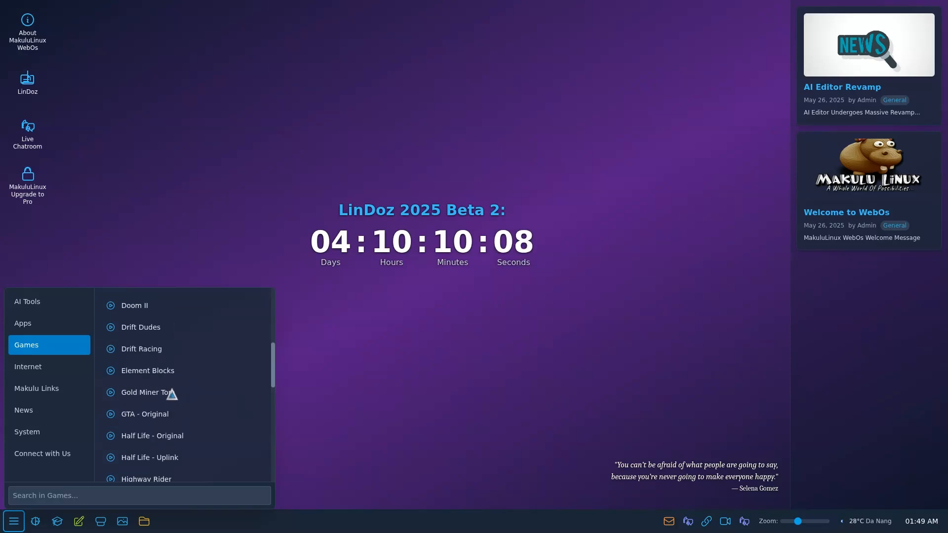
{"action": "left_click", "coordinate": [152, 351]}
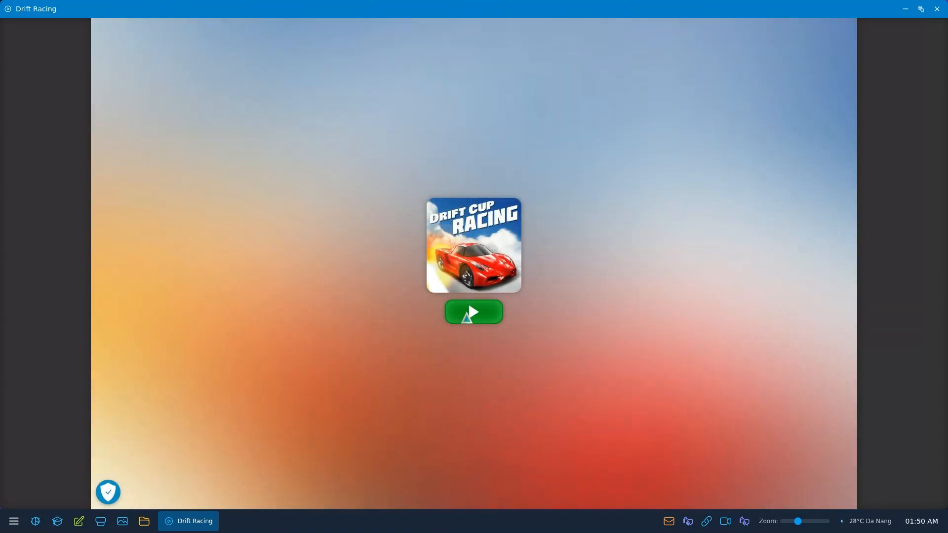
Start a Drift Cup Racing race with the default car and track, accepting the steering instructions.
{"action": "left_click", "coordinate": [467, 318]}
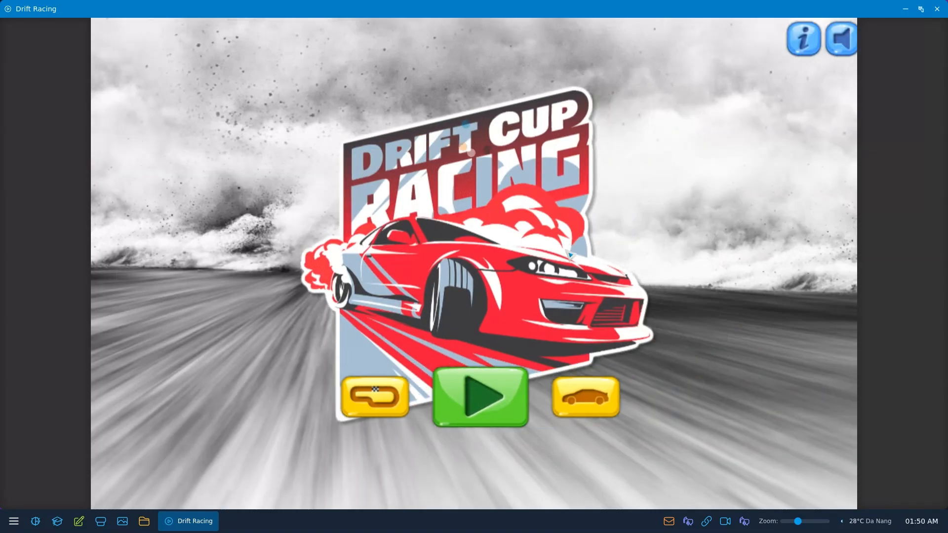
{"action": "left_click", "coordinate": [491, 399]}
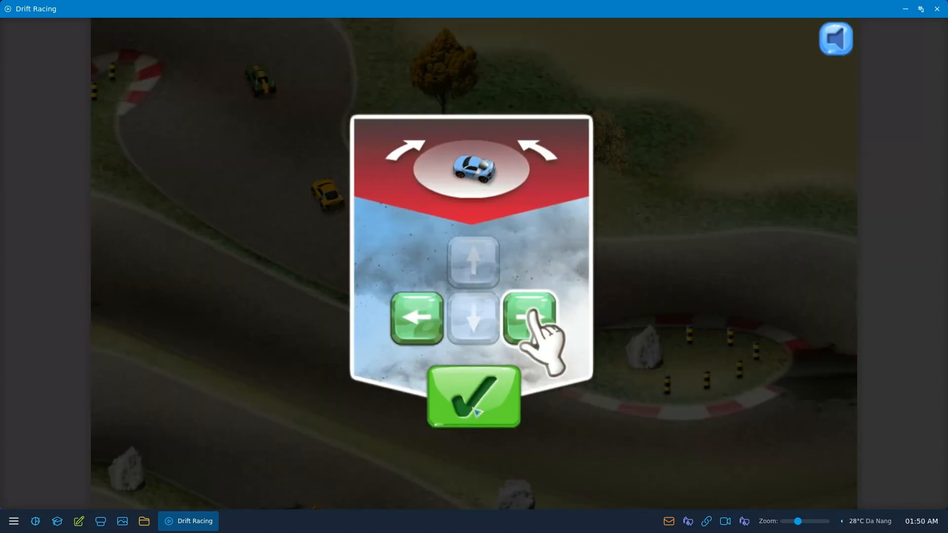
{"action": "left_click", "coordinate": [473, 410]}
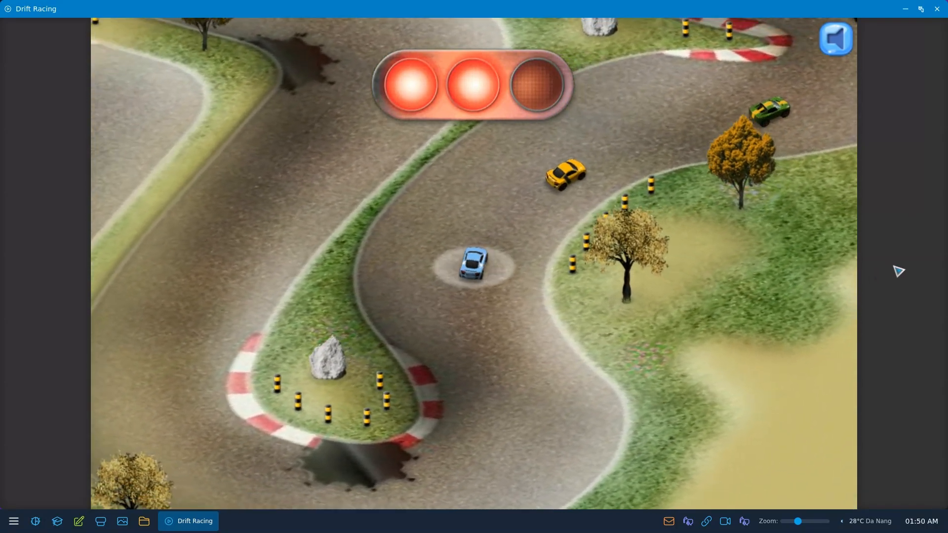
Steer the light blue car around the track into the second lap, and close Drift Racing.
{"action": "key", "text": "Up"}
{"action": "key", "text": "Right"}
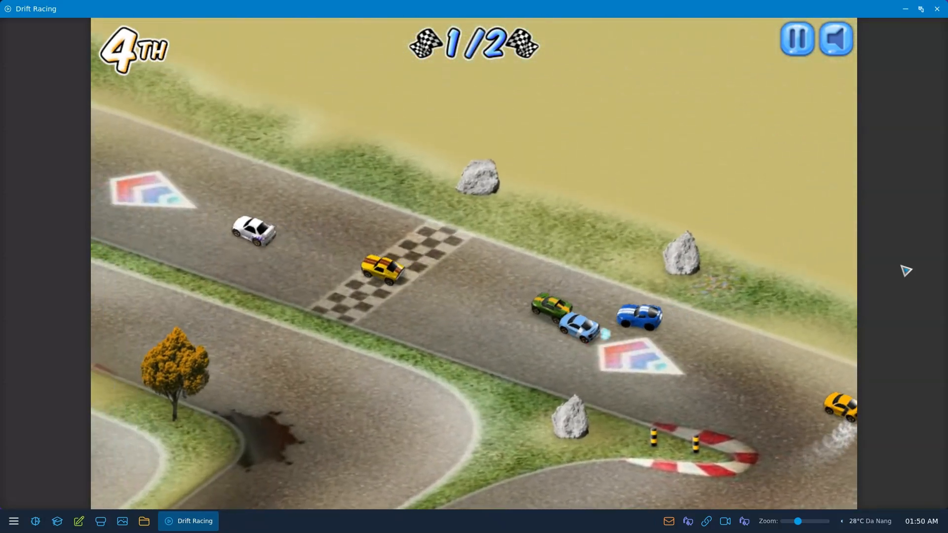
{"action": "key", "text": "Left"}
{"action": "key", "text": "Left"}
{"action": "key", "text": "Left"}
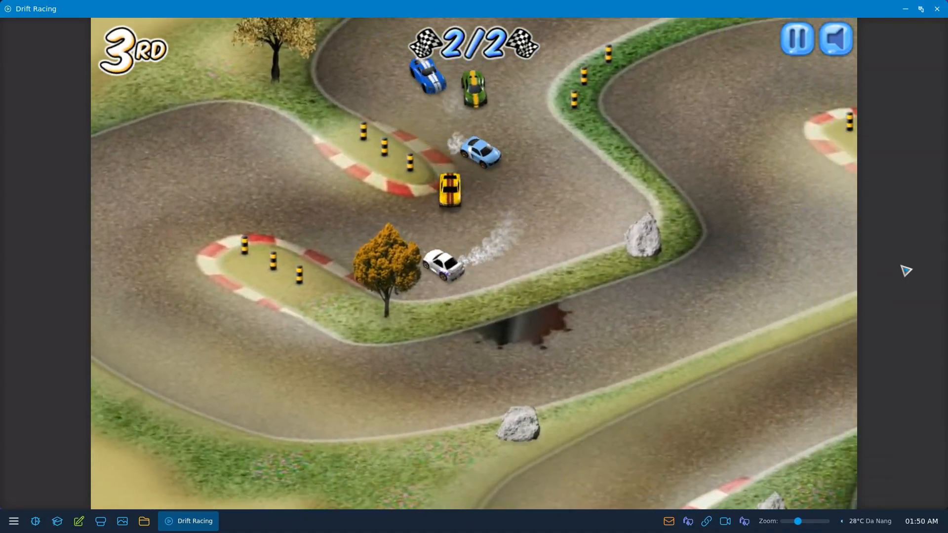
{"action": "key", "text": "Right"}
{"action": "key", "text": "Right"}
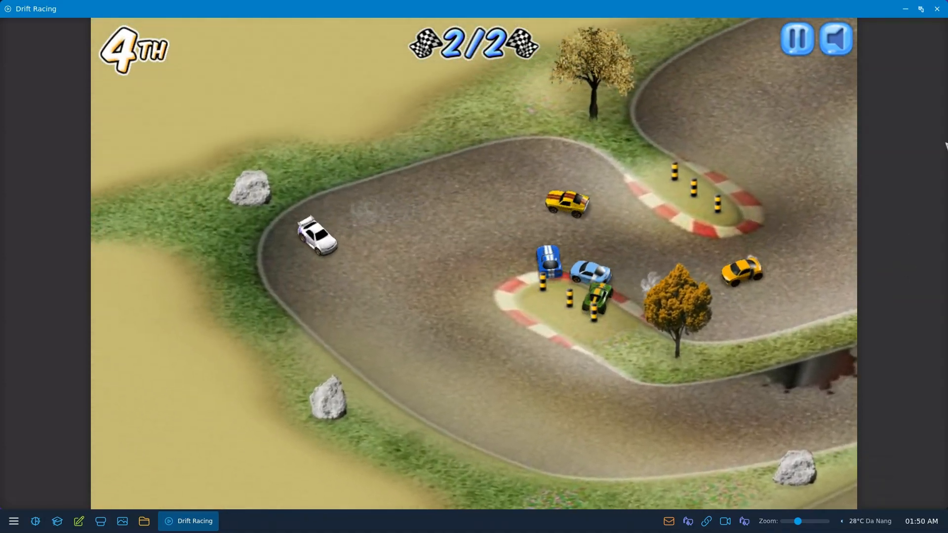
{"action": "key", "text": "Left"}
{"action": "left_click", "coordinate": [936, 8]}
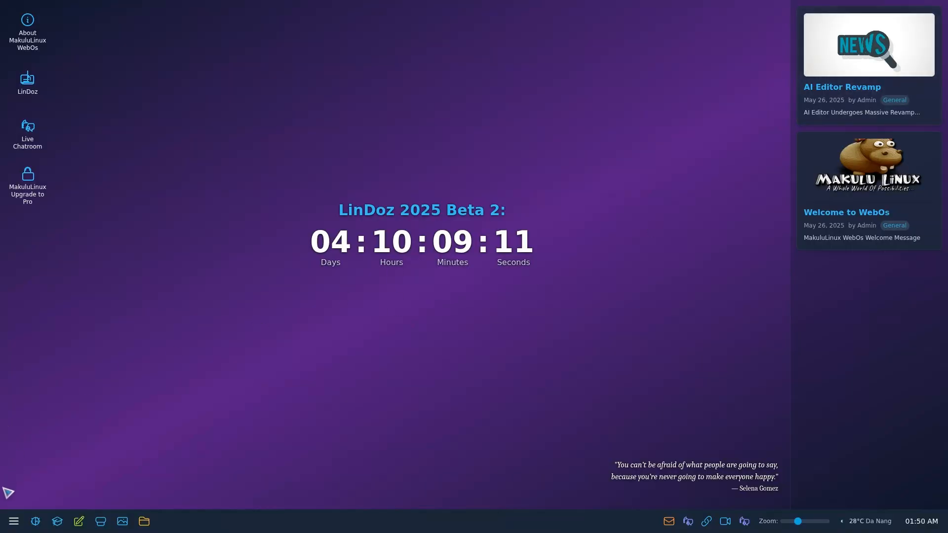
Browse the start menu's Games category from Adventure Drivers down to Speed Master and back to the beginning.
{"action": "left_click", "coordinate": [9, 529]}
{"action": "mouse_move", "coordinate": [49, 344]}
{"action": "scroll", "coordinate": [196, 434], "scroll_direction": "down", "scroll_amount": 5}
{"action": "scroll", "coordinate": [196, 438], "scroll_direction": "down", "scroll_amount": 3}
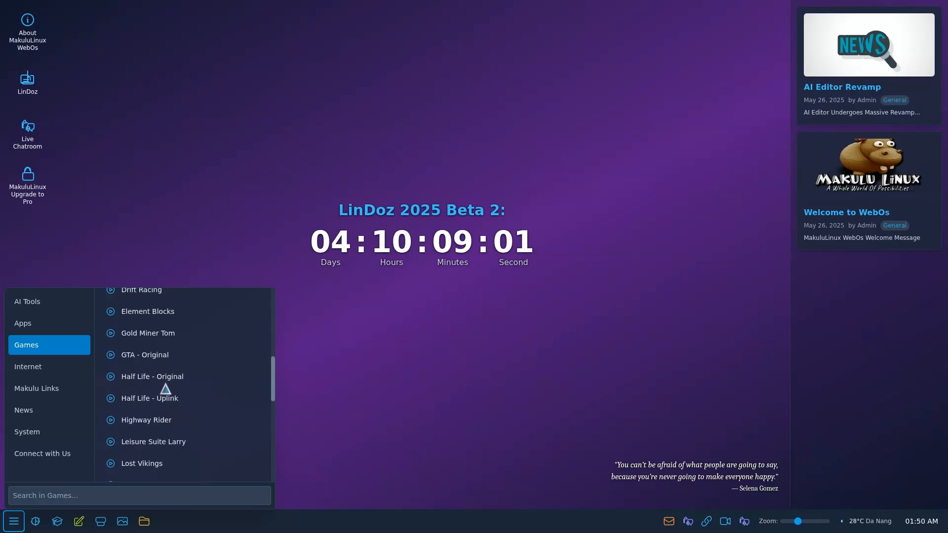
{"action": "scroll", "coordinate": [182, 427], "scroll_direction": "down", "scroll_amount": 2}
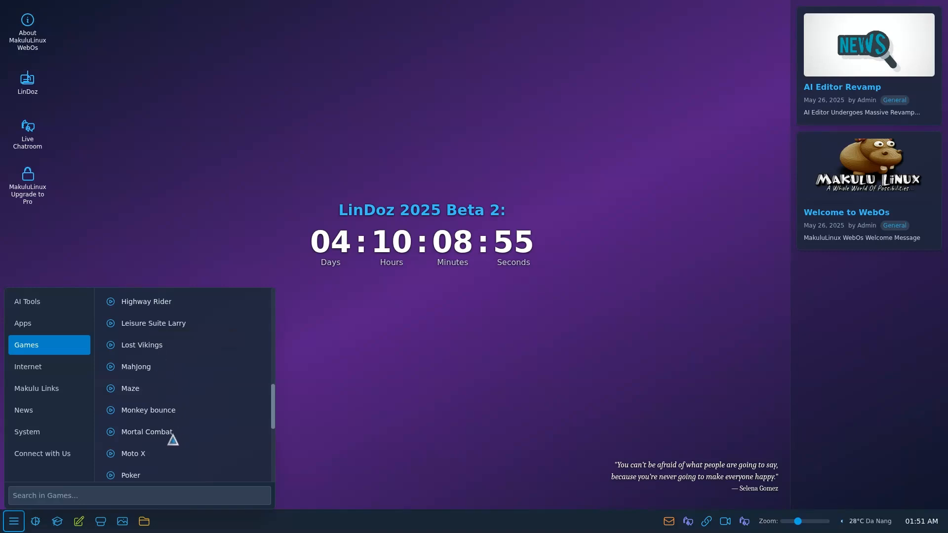
{"action": "scroll", "coordinate": [193, 433], "scroll_direction": "down", "scroll_amount": 2}
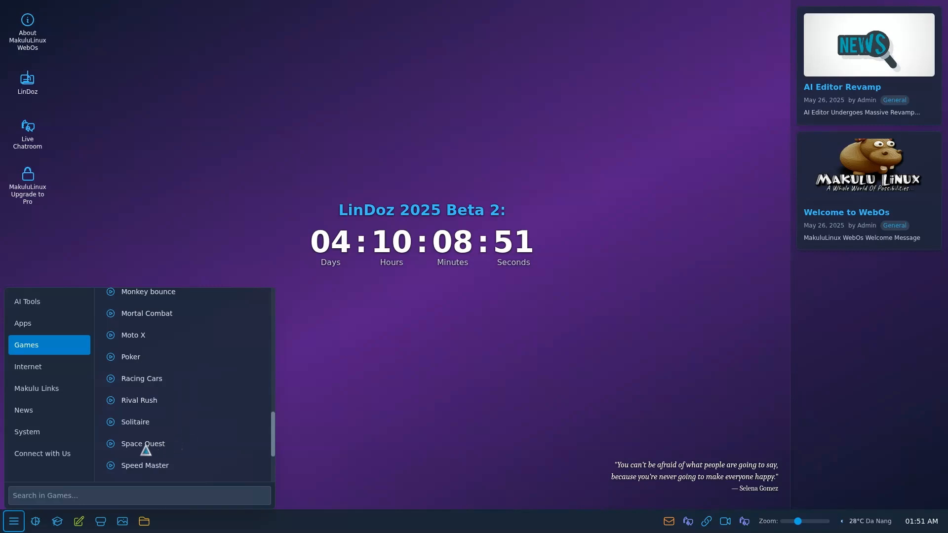
{"action": "scroll", "coordinate": [186, 368], "scroll_direction": "up", "scroll_amount": 4}
{"action": "scroll", "coordinate": [186, 368], "scroll_direction": "up", "scroll_amount": 3}
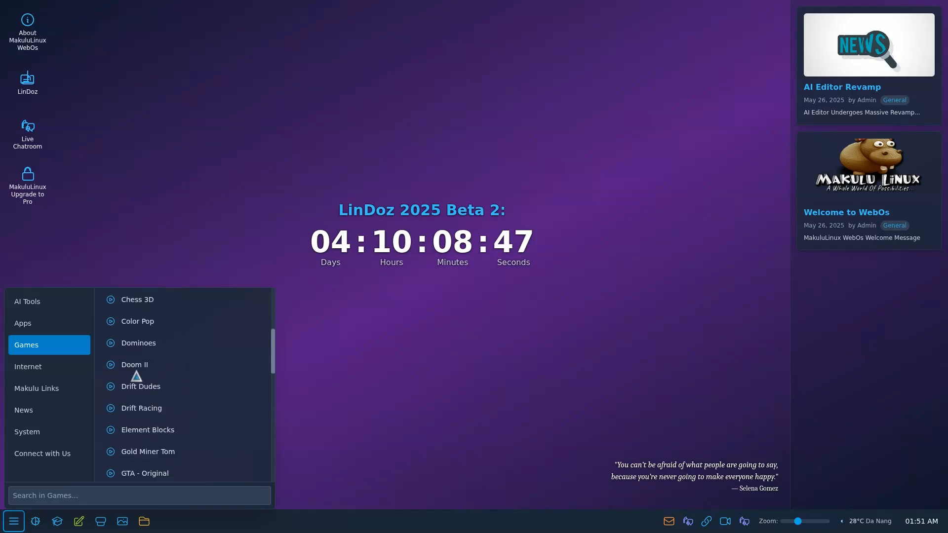
{"action": "scroll", "coordinate": [182, 371], "scroll_direction": "up", "scroll_amount": 5}
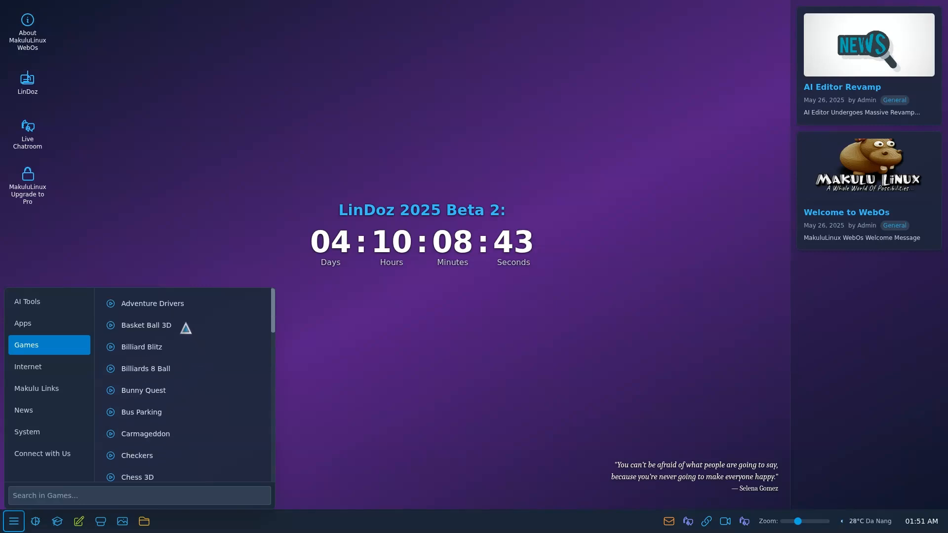
{"action": "scroll", "coordinate": [172, 408], "scroll_direction": "down", "scroll_amount": 1}
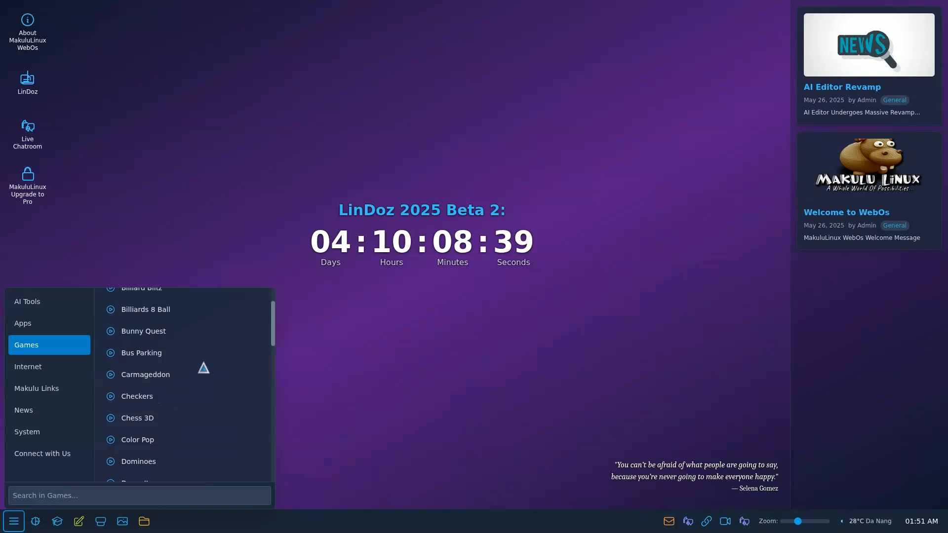
{"action": "scroll", "coordinate": [204, 331], "scroll_direction": "up", "scroll_amount": 1}
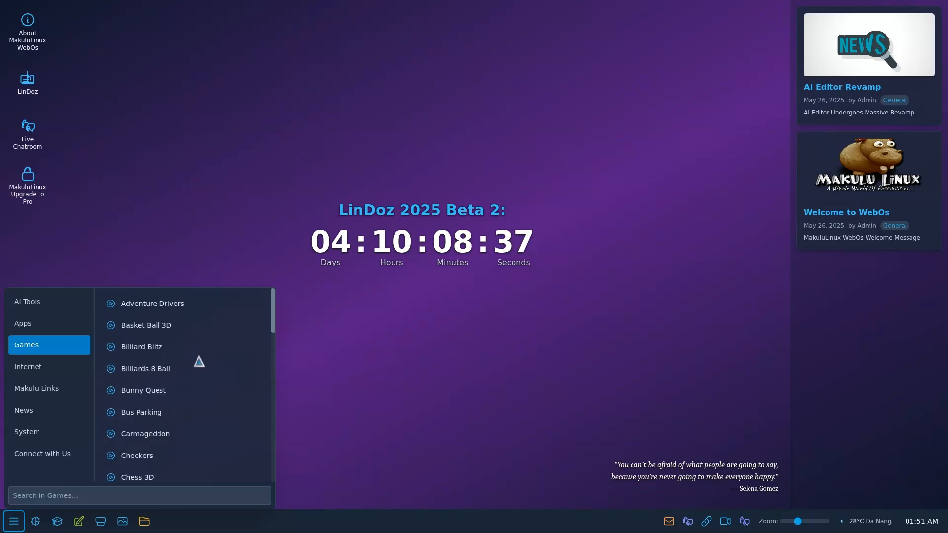
Launch Speed Master from near the end of the Games category and drive a run with the yellow car.
{"action": "scroll", "coordinate": [199, 361], "scroll_direction": "down", "scroll_amount": 10}
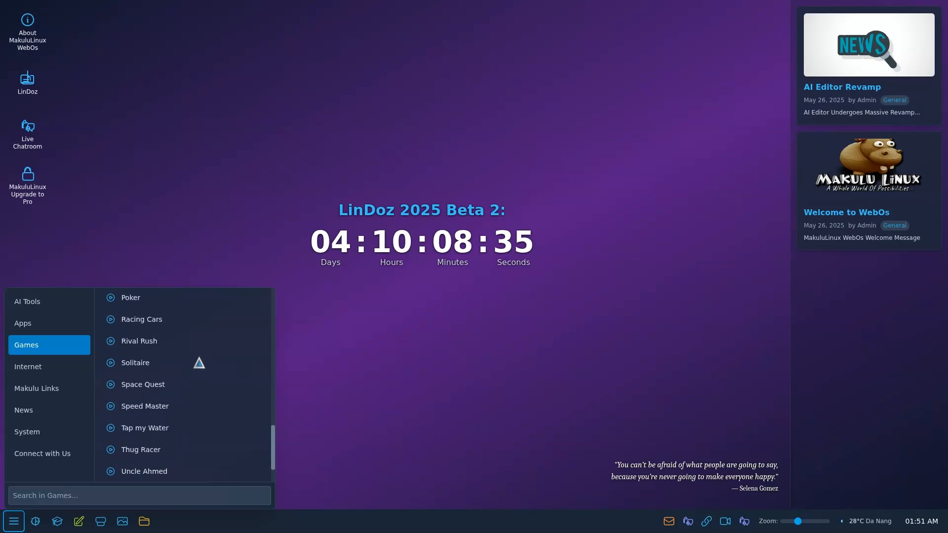
{"action": "scroll", "coordinate": [199, 363], "scroll_direction": "down", "scroll_amount": 1}
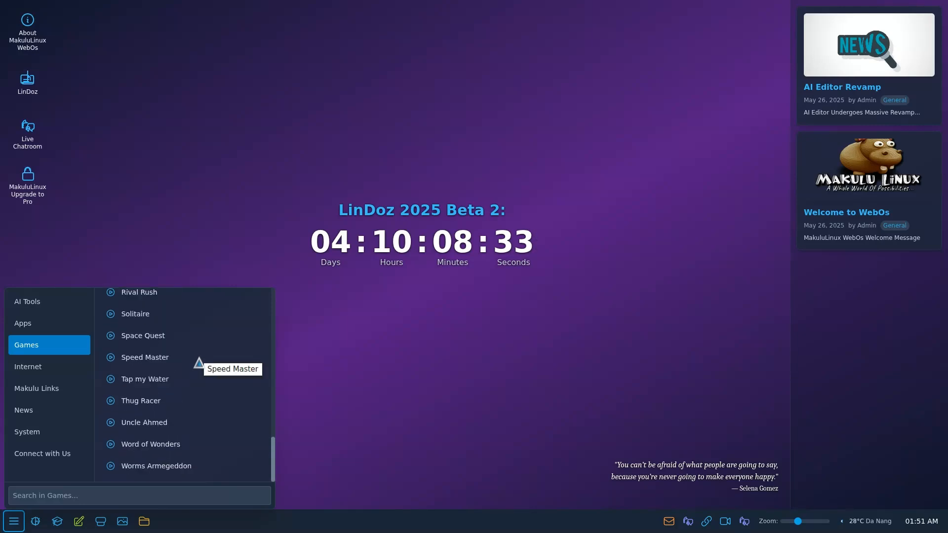
{"action": "left_click", "coordinate": [144, 365]}
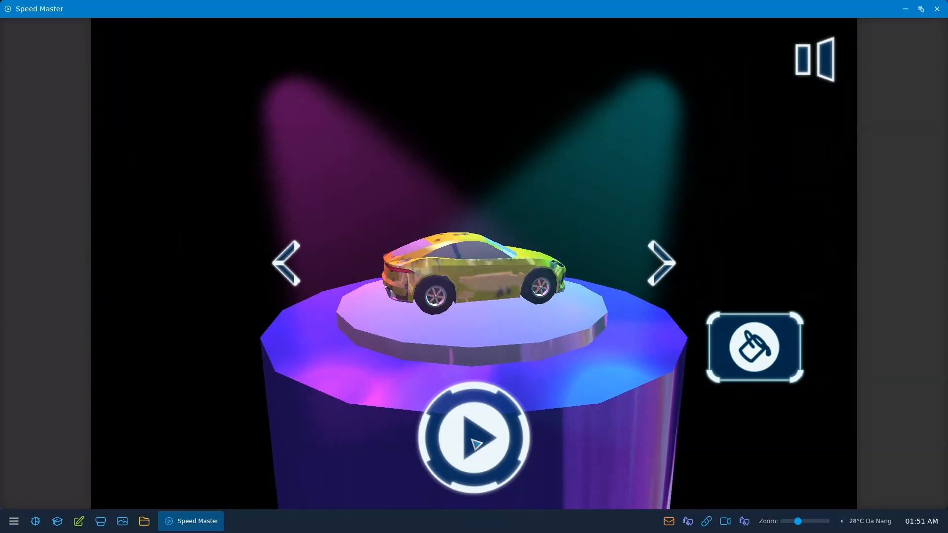
{"action": "left_click", "coordinate": [475, 444]}
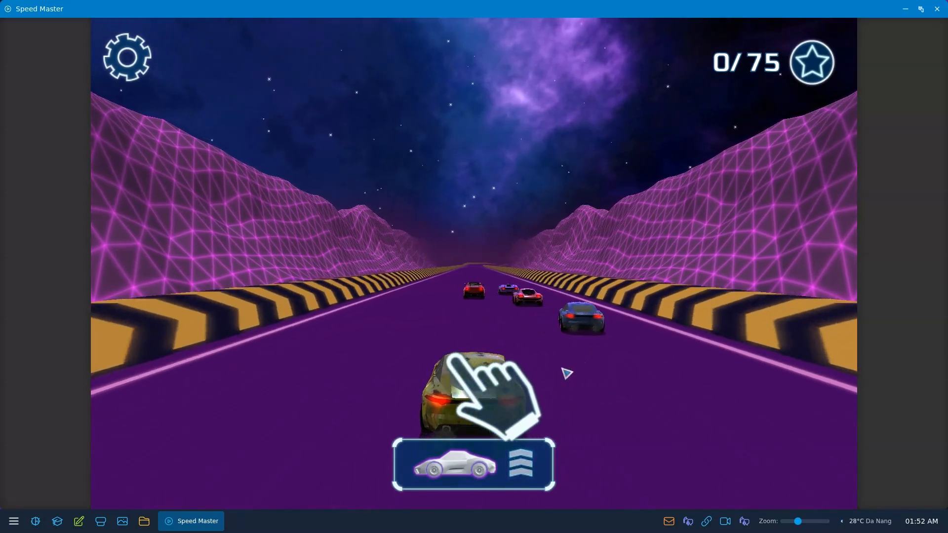
{"action": "left_click", "coordinate": [627, 318]}
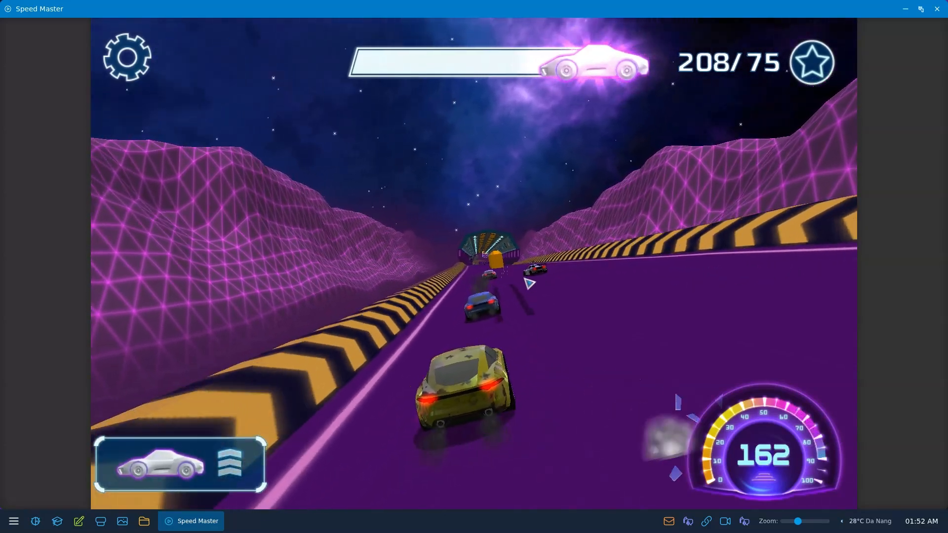
View the purple car upgrade offer during the run, dismiss it, and close Speed Master after the run ends.
{"action": "left_click", "coordinate": [229, 471]}
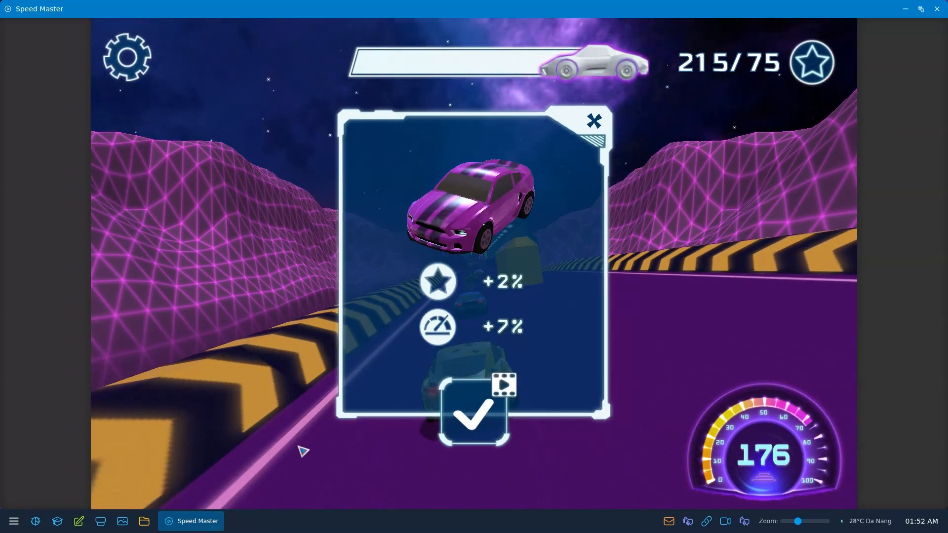
{"action": "left_click", "coordinate": [595, 124]}
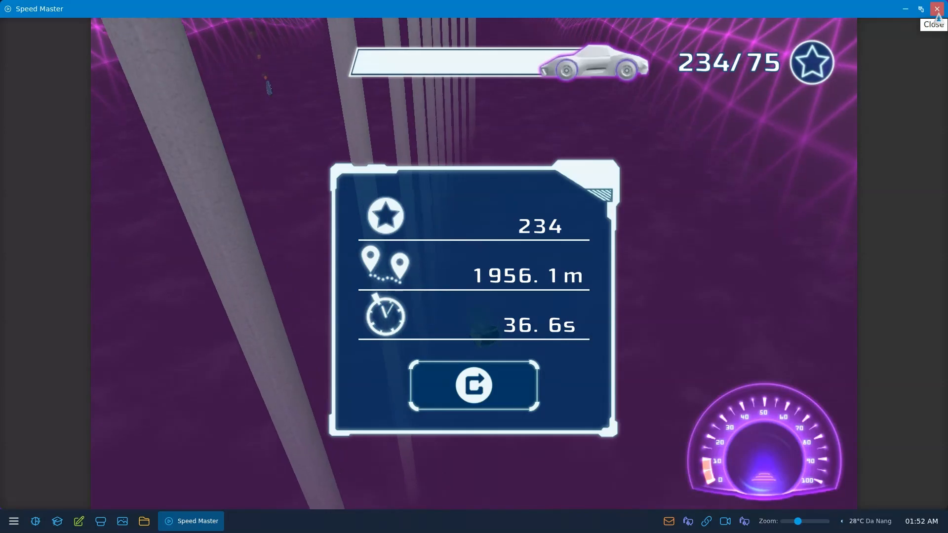
{"action": "left_click", "coordinate": [937, 9]}
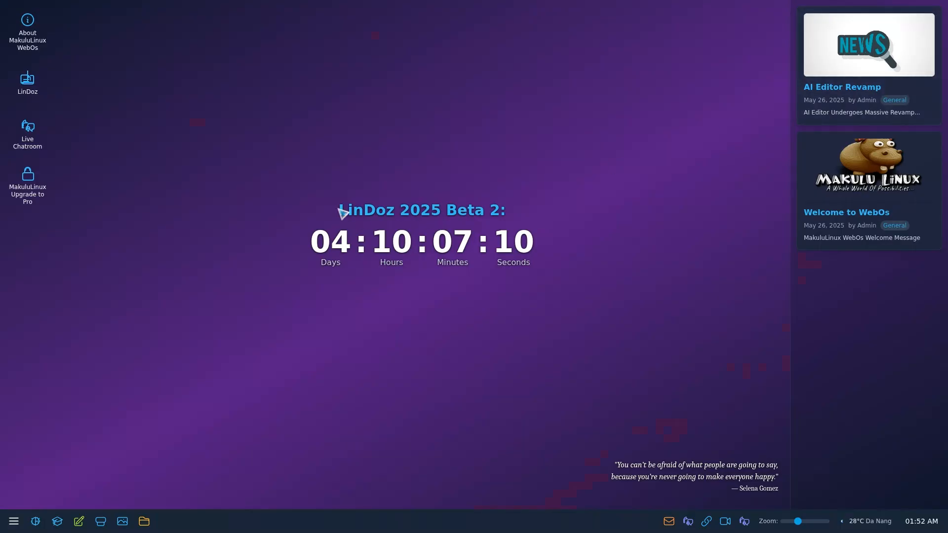
Skim the Games category down to Lost Vikings and return to the start of the list.
{"action": "left_click", "coordinate": [14, 521]}
{"action": "mouse_move", "coordinate": [50, 345]}
{"action": "scroll", "coordinate": [151, 444], "scroll_direction": "down", "scroll_amount": 6}
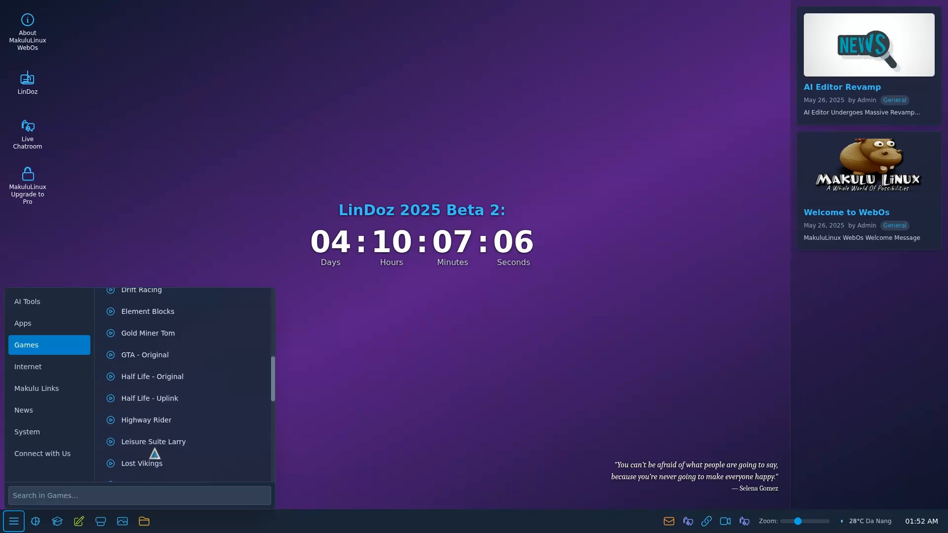
{"action": "scroll", "coordinate": [155, 449], "scroll_direction": "up", "scroll_amount": 6}
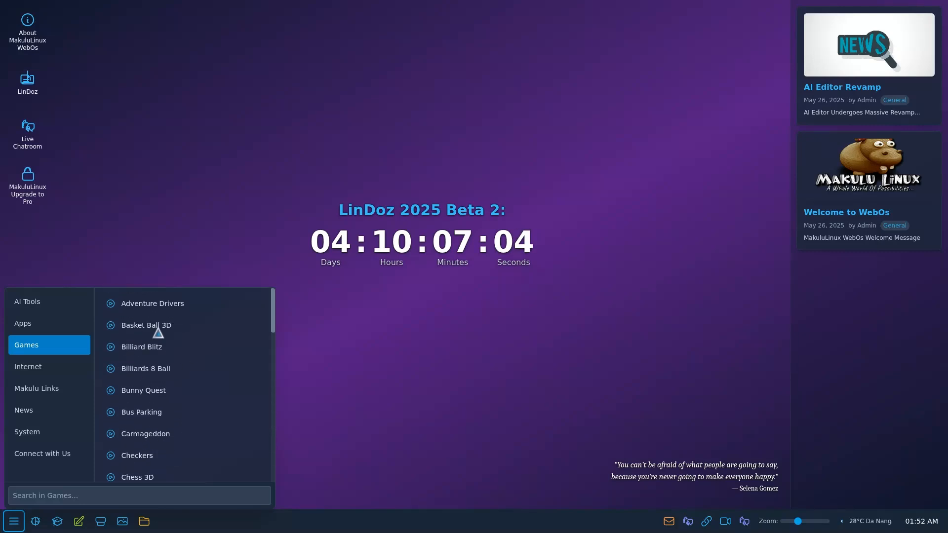
Open Simple Browser from the Internet category, view the Google home page, and close the browser.
{"action": "mouse_move", "coordinate": [36, 375]}
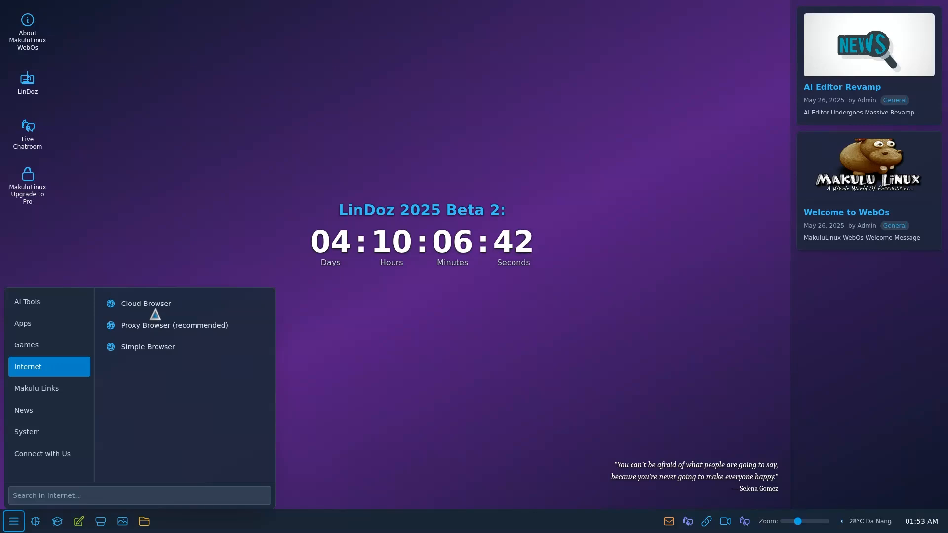
{"action": "left_click", "coordinate": [152, 349]}
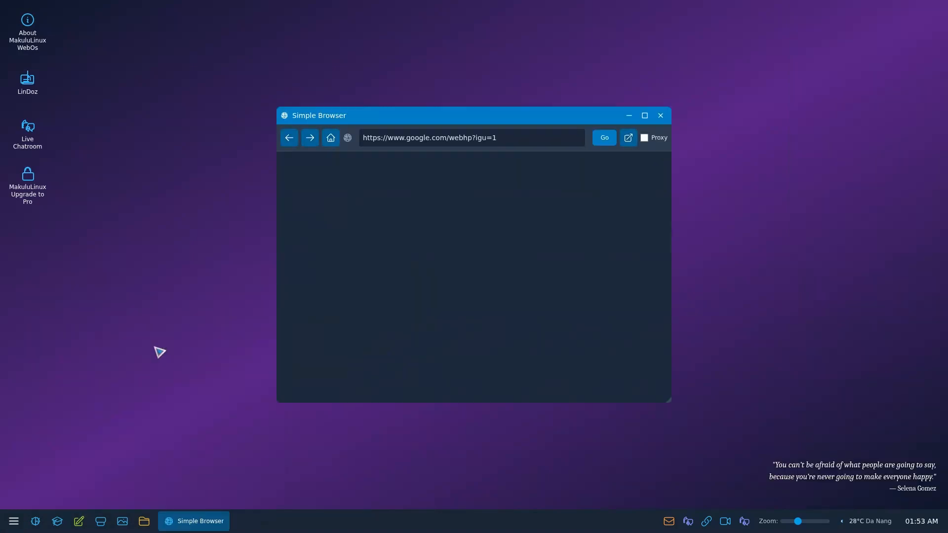
{"action": "left_click", "coordinate": [528, 349]}
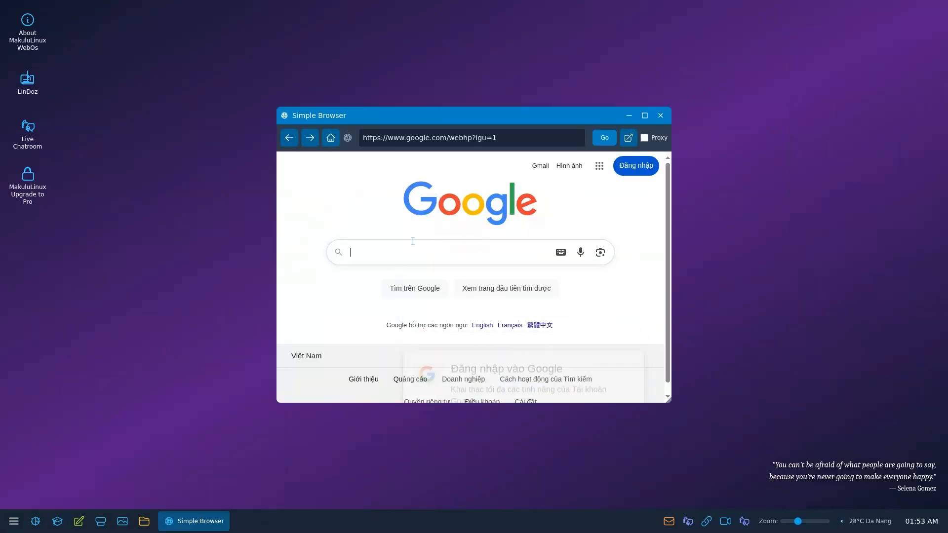
{"action": "left_click", "coordinate": [660, 120]}
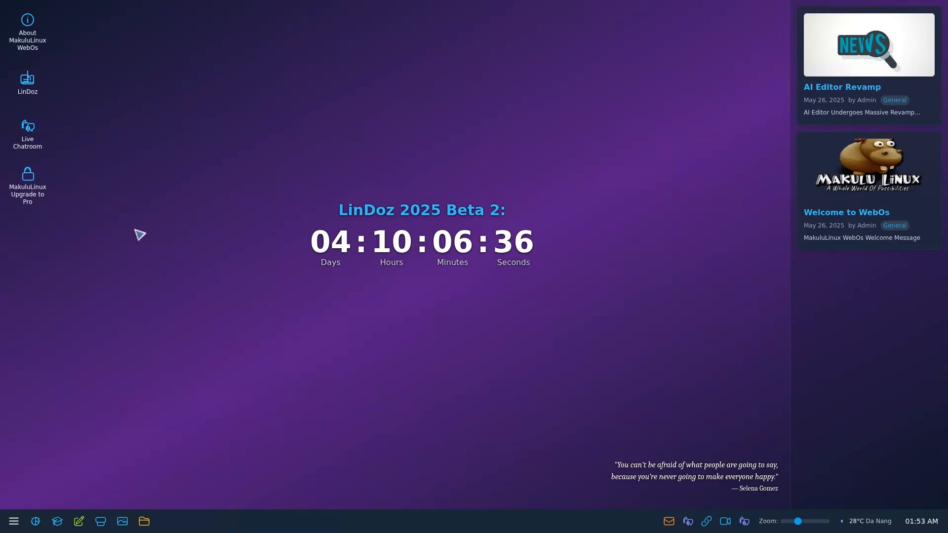
Reopen the start menu and look over the complete list of games in the Games category twice.
{"action": "left_click", "coordinate": [14, 521]}
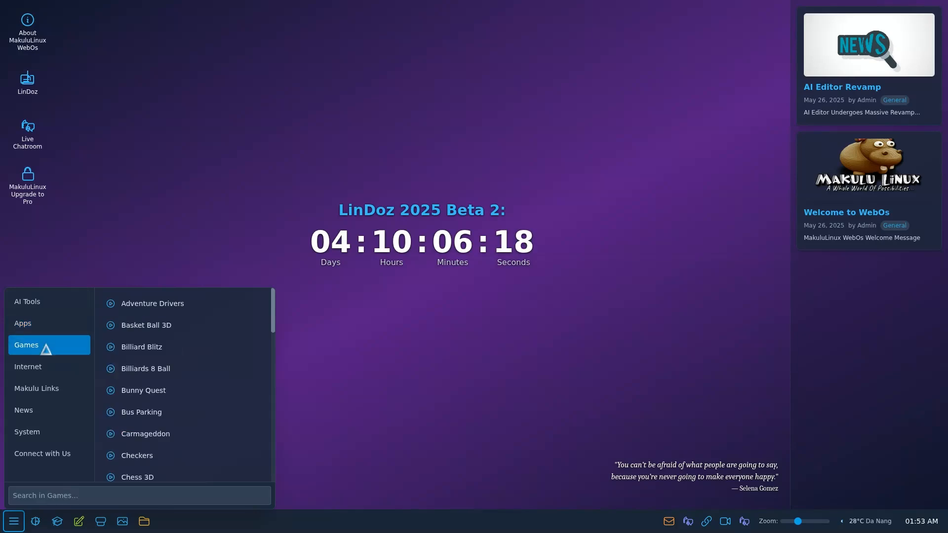
{"action": "scroll", "coordinate": [165, 363], "scroll_direction": "down", "scroll_amount": 10}
{"action": "scroll", "coordinate": [165, 366], "scroll_direction": "up", "scroll_amount": 10}
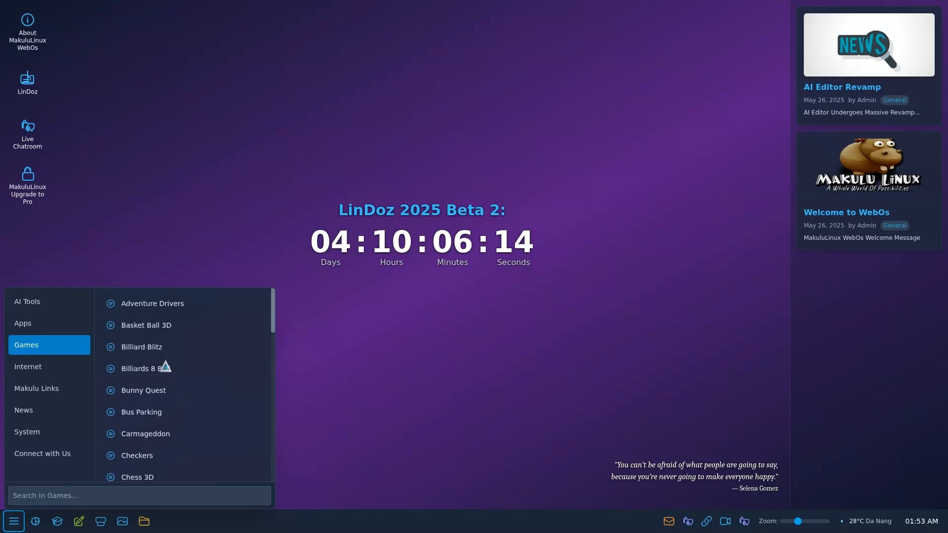
{"action": "scroll", "coordinate": [165, 366], "scroll_direction": "down", "scroll_amount": 12}
{"action": "scroll", "coordinate": [165, 366], "scroll_direction": "up", "scroll_amount": 10}
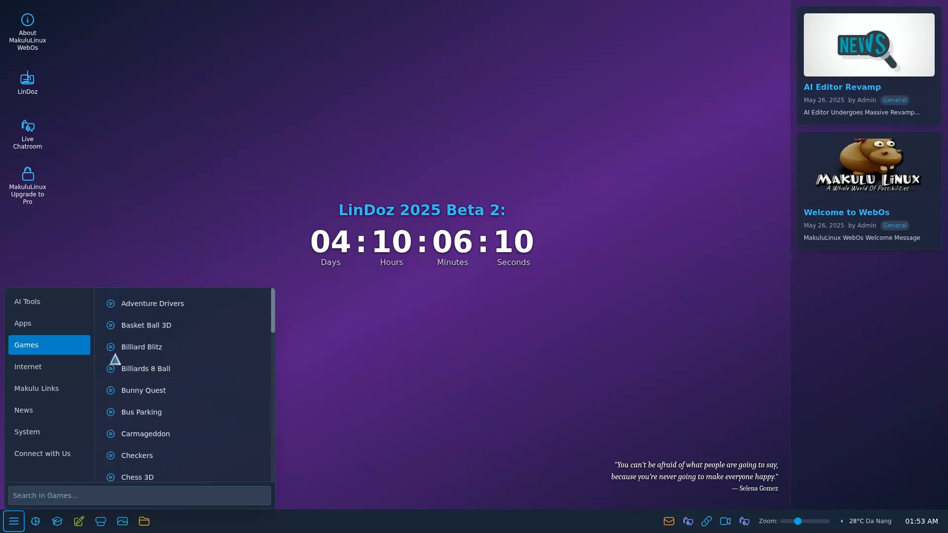
Look through the Internet, Makulu Links, News, System, Connect with Us, Apps and AI Tools categories, and close the start menu.
{"action": "left_click", "coordinate": [44, 366]}
{"action": "left_click", "coordinate": [86, 387]}
{"action": "left_click", "coordinate": [74, 417]}
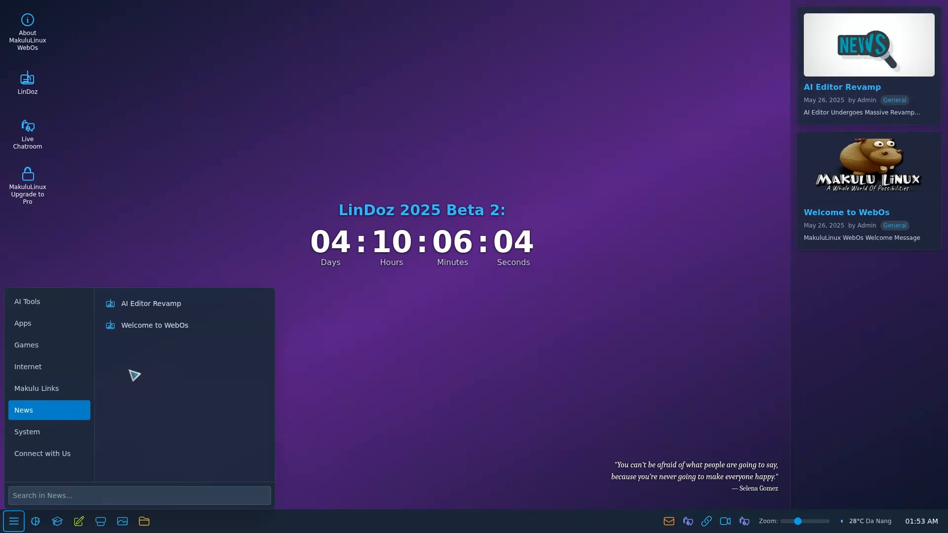
{"action": "left_click", "coordinate": [38, 433]}
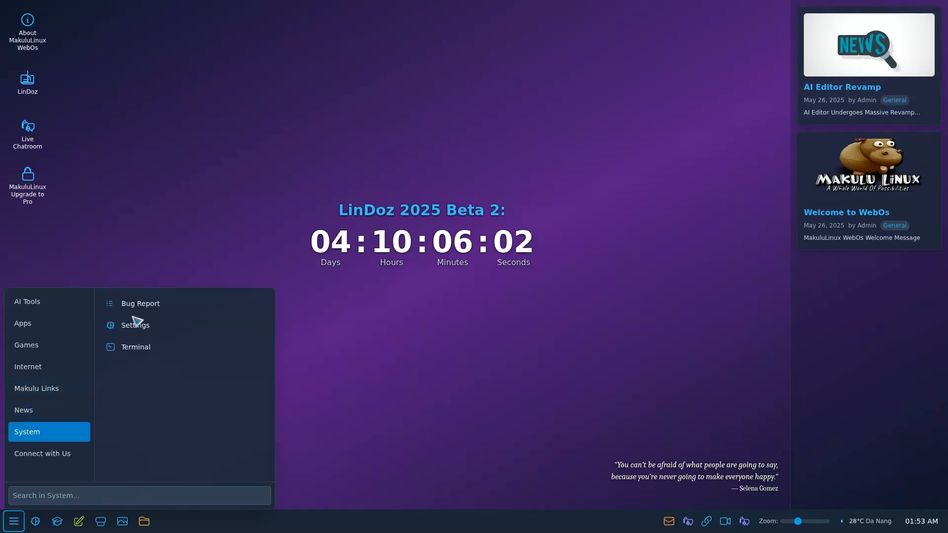
{"action": "left_click", "coordinate": [62, 458]}
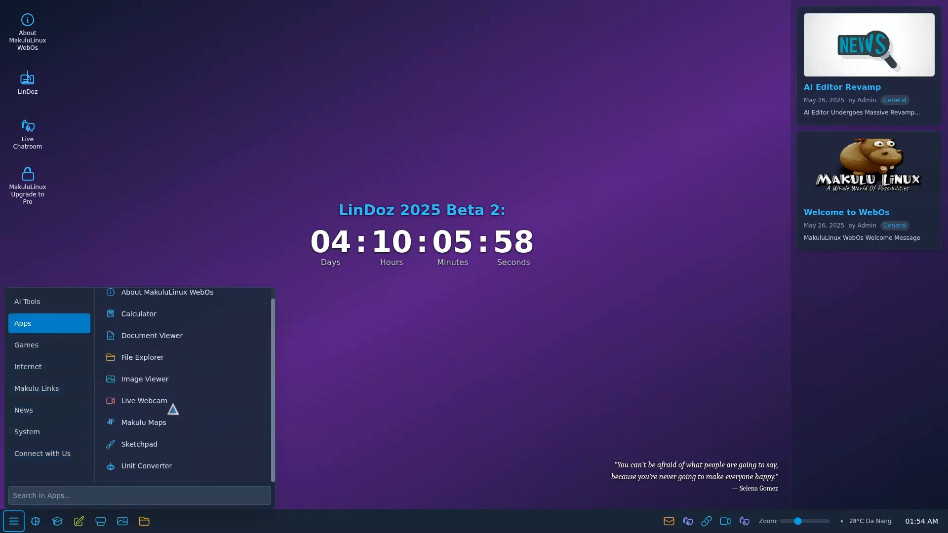
{"action": "left_click", "coordinate": [41, 305]}
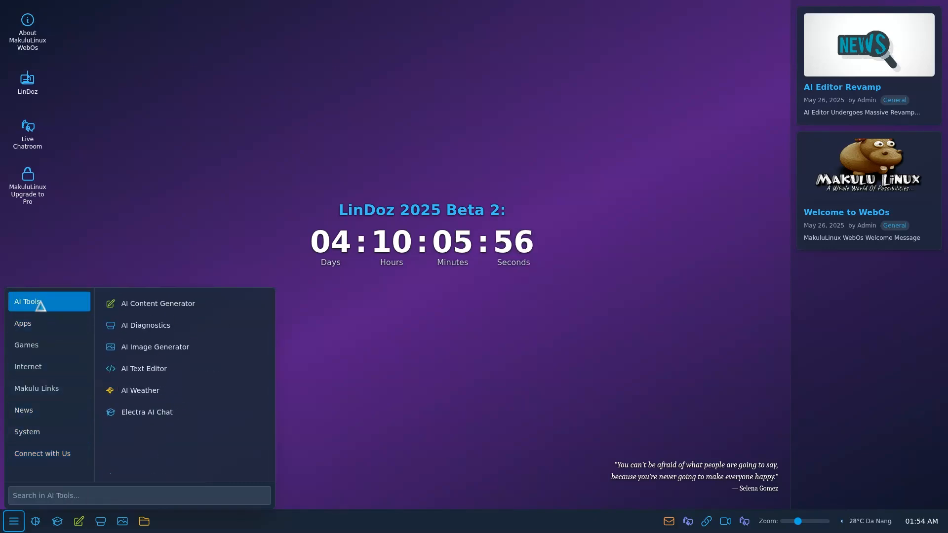
{"action": "left_click", "coordinate": [350, 280]}
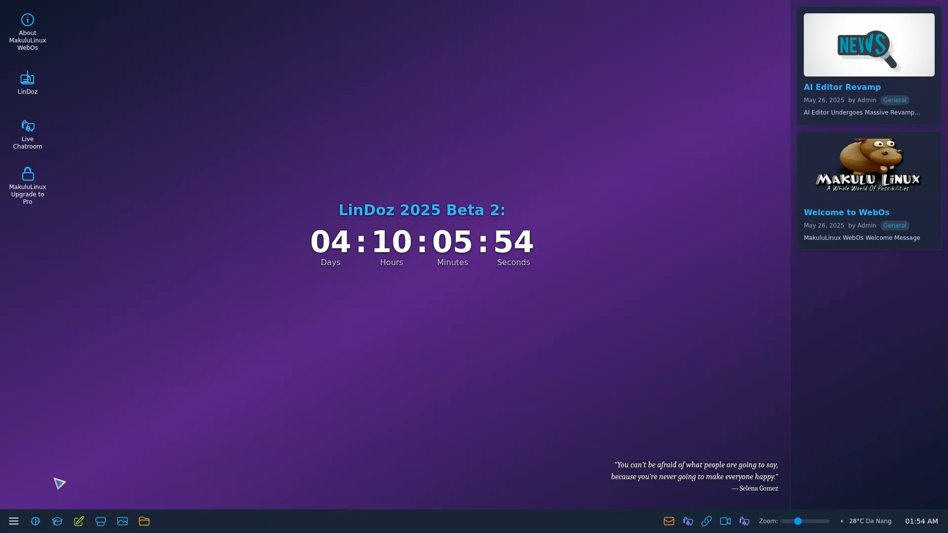
Open the system Settings, try the Rose Red accent color, and restore Sky Blue.
{"action": "left_click", "coordinate": [35, 521]}
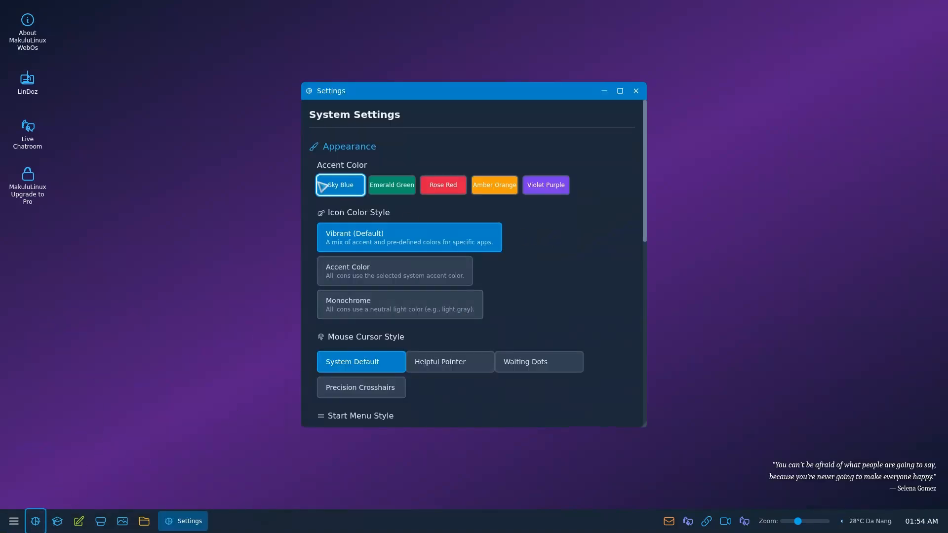
{"action": "left_click", "coordinate": [444, 192]}
{"action": "left_click", "coordinate": [332, 184]}
Set the start menu style to Fullscreen Menu, preview the menu, and restore Standard Menu (Classic popup).
{"action": "scroll", "coordinate": [568, 237], "scroll_direction": "down", "scroll_amount": 3}
{"action": "scroll", "coordinate": [552, 207], "scroll_direction": "down", "scroll_amount": 2}
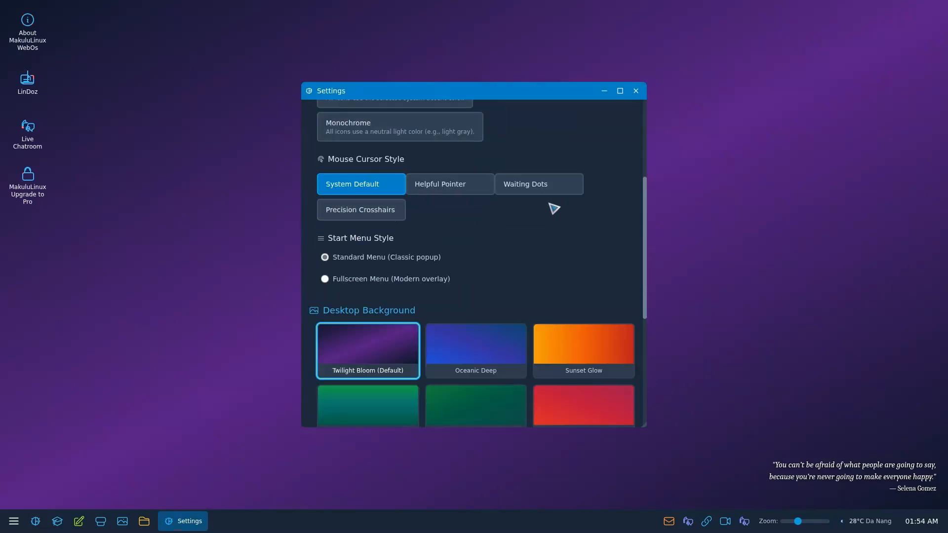
{"action": "scroll", "coordinate": [476, 224], "scroll_direction": "up", "scroll_amount": 1}
{"action": "scroll", "coordinate": [489, 284], "scroll_direction": "down", "scroll_amount": 1}
{"action": "left_click", "coordinate": [359, 282]}
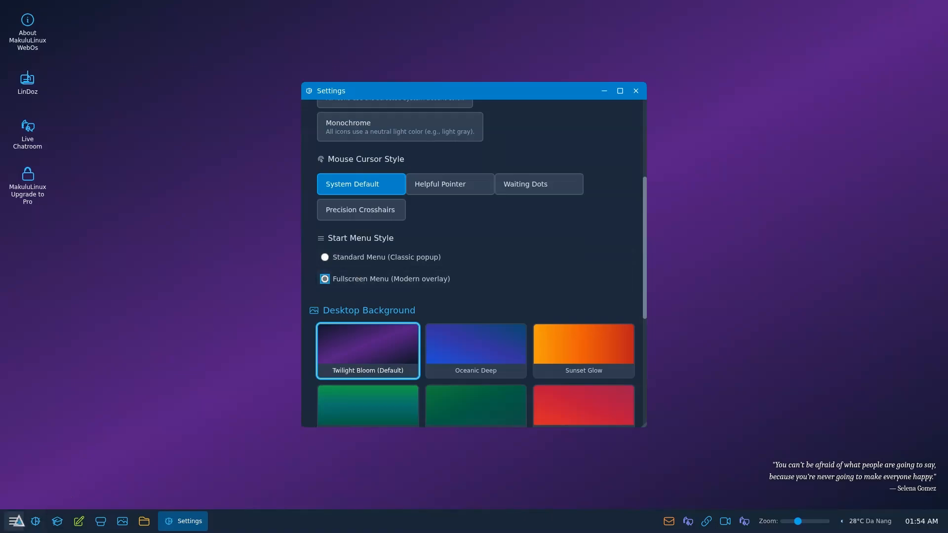
{"action": "left_click", "coordinate": [17, 520]}
{"action": "left_click", "coordinate": [107, 159]}
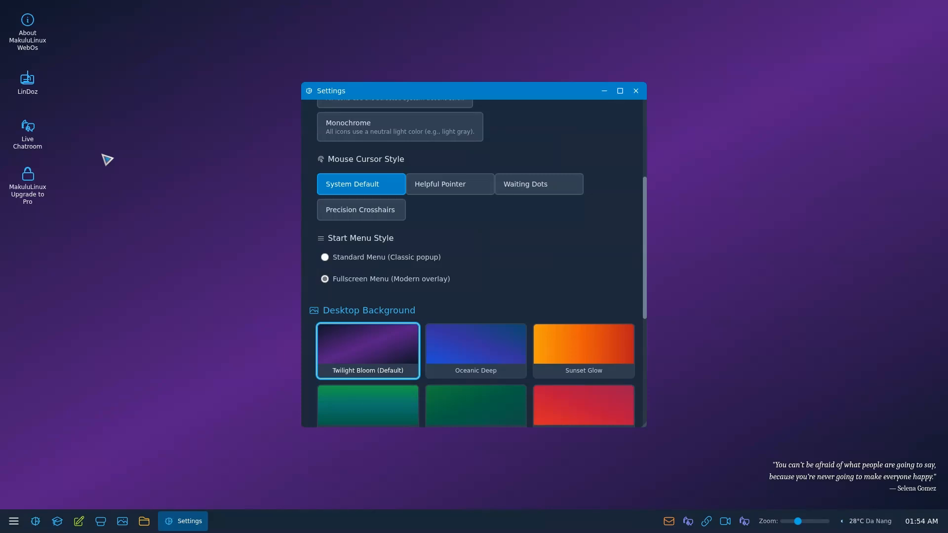
{"action": "left_click", "coordinate": [351, 258]}
Try several desktop backgrounds including Golden Hour, restore Twilight Bloom (Default), and close Settings.
{"action": "scroll", "coordinate": [510, 275], "scroll_direction": "down", "scroll_amount": 4}
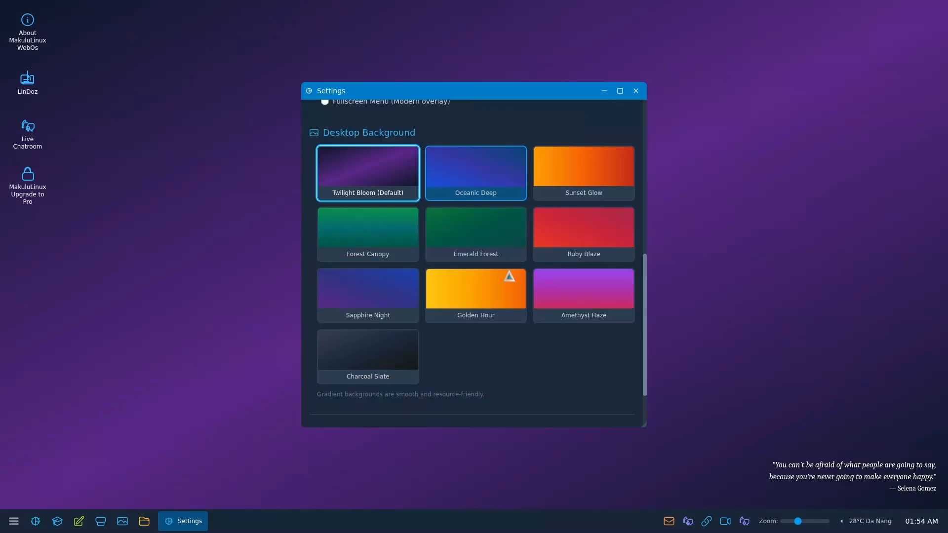
{"action": "scroll", "coordinate": [511, 274], "scroll_direction": "down", "scroll_amount": 2}
{"action": "scroll", "coordinate": [513, 273], "scroll_direction": "up", "scroll_amount": 4}
{"action": "left_click", "coordinate": [513, 275]}
{"action": "left_click", "coordinate": [564, 278]}
{"action": "left_click", "coordinate": [377, 281]}
{"action": "scroll", "coordinate": [459, 321], "scroll_direction": "down", "scroll_amount": 3}
{"action": "left_click", "coordinate": [404, 269]}
{"action": "left_click", "coordinate": [463, 224]}
{"action": "scroll", "coordinate": [445, 227], "scroll_direction": "up", "scroll_amount": 3}
{"action": "left_click", "coordinate": [366, 271]}
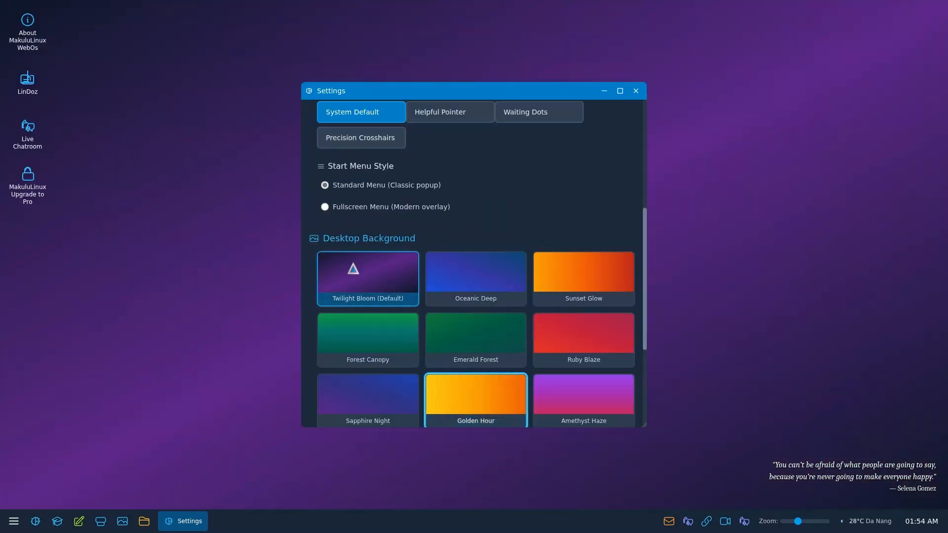
{"action": "left_click", "coordinate": [635, 92]}
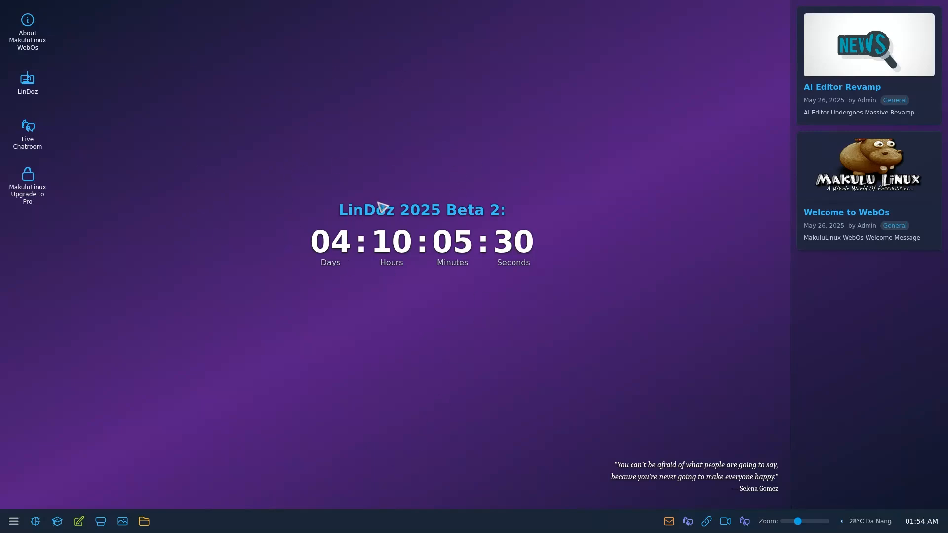
Open AI Weather, read through its weather analysis and generated art for the current location, and close it.
{"action": "left_click", "coordinate": [852, 518]}
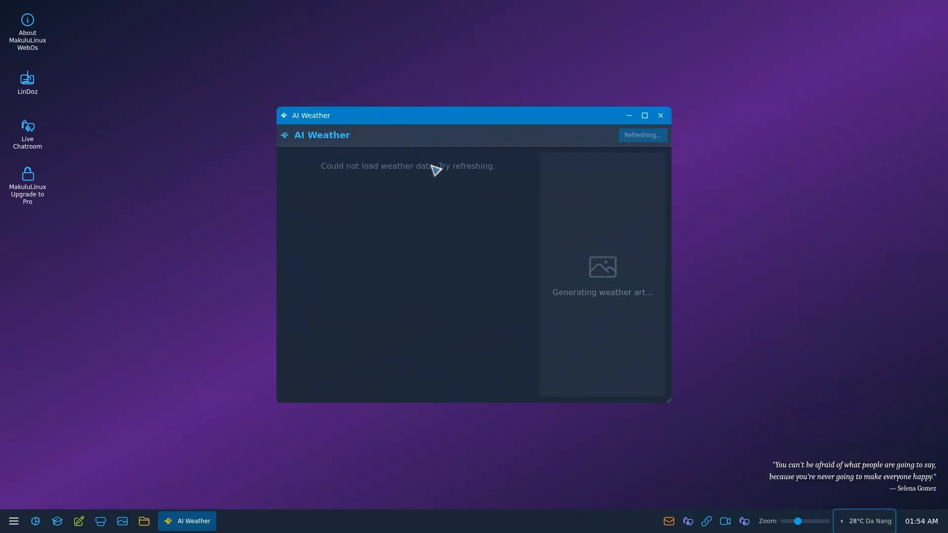
{"action": "left_click_drag", "start_coordinate": [473, 119], "coordinate": [430, 110]}
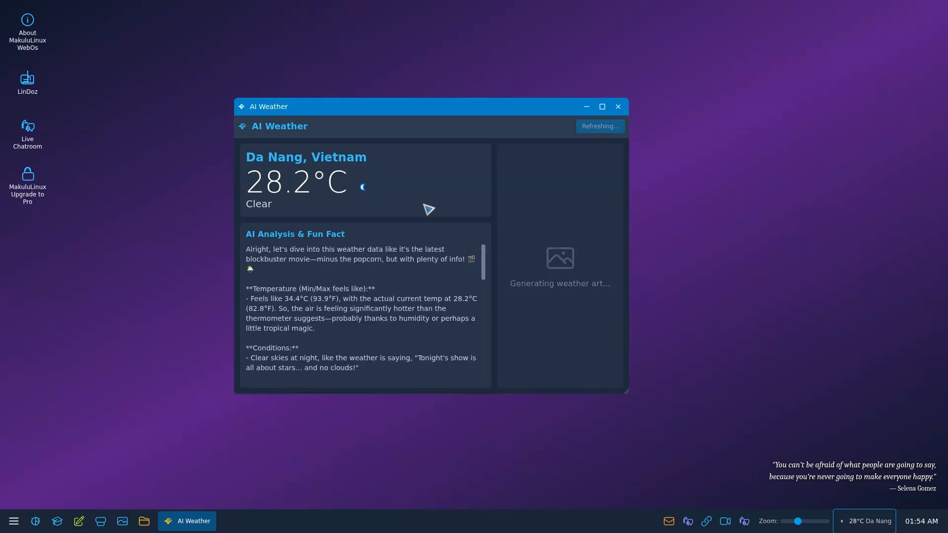
{"action": "mouse_move", "coordinate": [609, 293]}
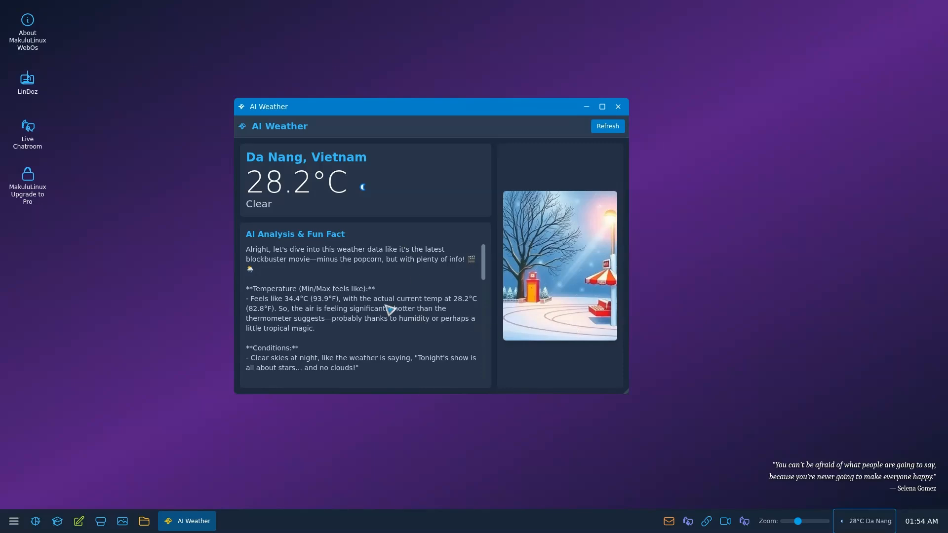
{"action": "scroll", "coordinate": [357, 336], "scroll_direction": "down", "scroll_amount": 5}
{"action": "scroll", "coordinate": [359, 337], "scroll_direction": "up", "scroll_amount": 5}
{"action": "left_click", "coordinate": [618, 107]}
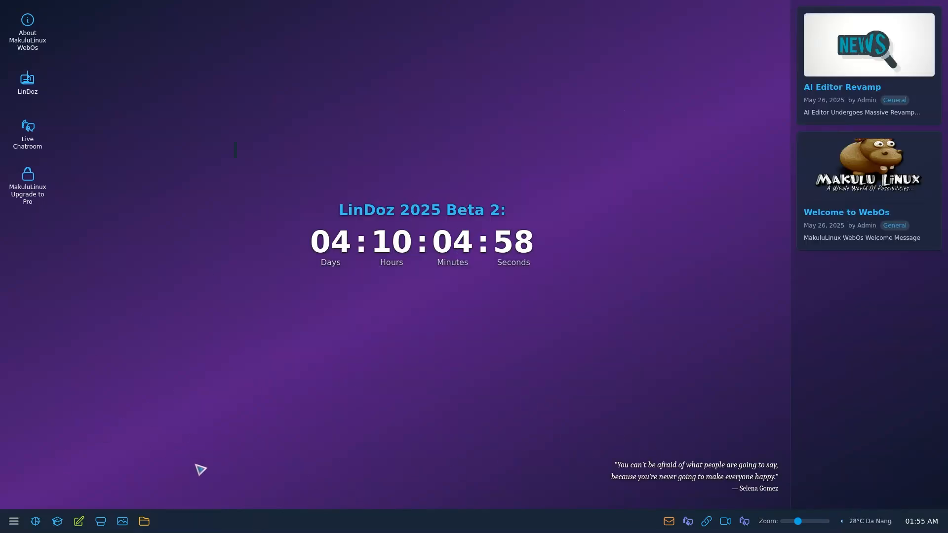
Open Calculator from the Apps category and calculate 586 − 5.
{"action": "left_click", "coordinate": [14, 521]}
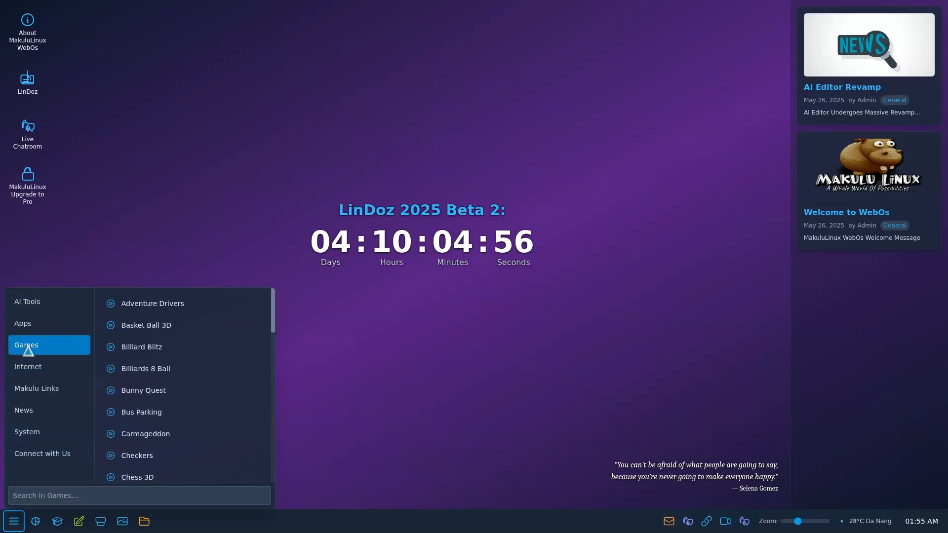
{"action": "mouse_move", "coordinate": [29, 327]}
{"action": "left_click", "coordinate": [143, 327]}
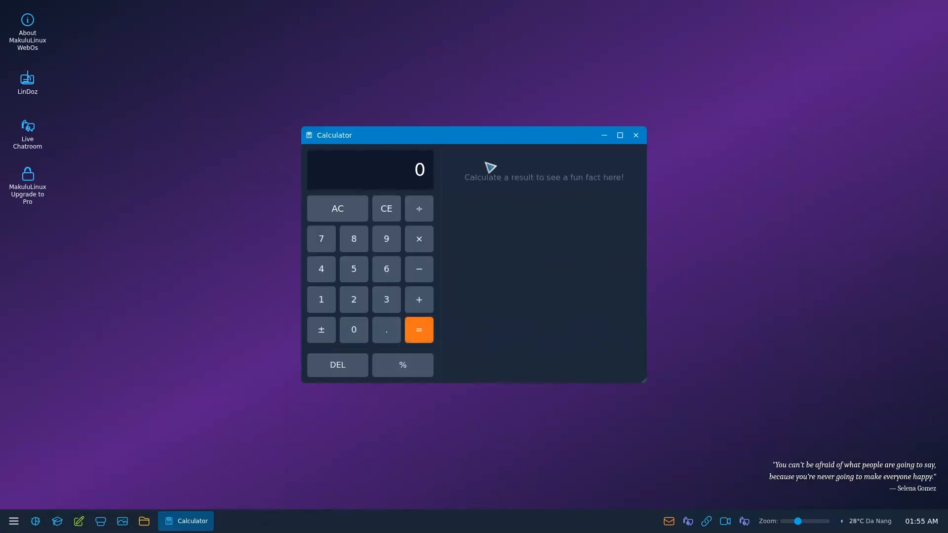
{"action": "left_click", "coordinate": [356, 270]}
{"action": "left_click", "coordinate": [353, 242]}
{"action": "left_click", "coordinate": [383, 269]}
{"action": "left_click", "coordinate": [417, 271]}
{"action": "left_click", "coordinate": [353, 270]}
{"action": "left_click", "coordinate": [419, 329]}
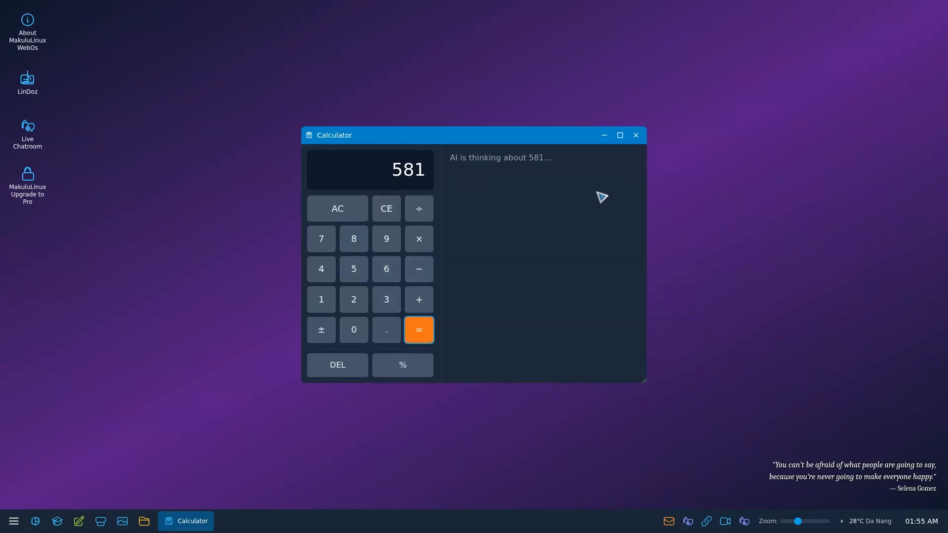
Enlarge the Calculator window, read the AI fun fact about the result, and close Calculator.
{"action": "left_click_drag", "start_coordinate": [642, 380], "coordinate": [678, 409]}
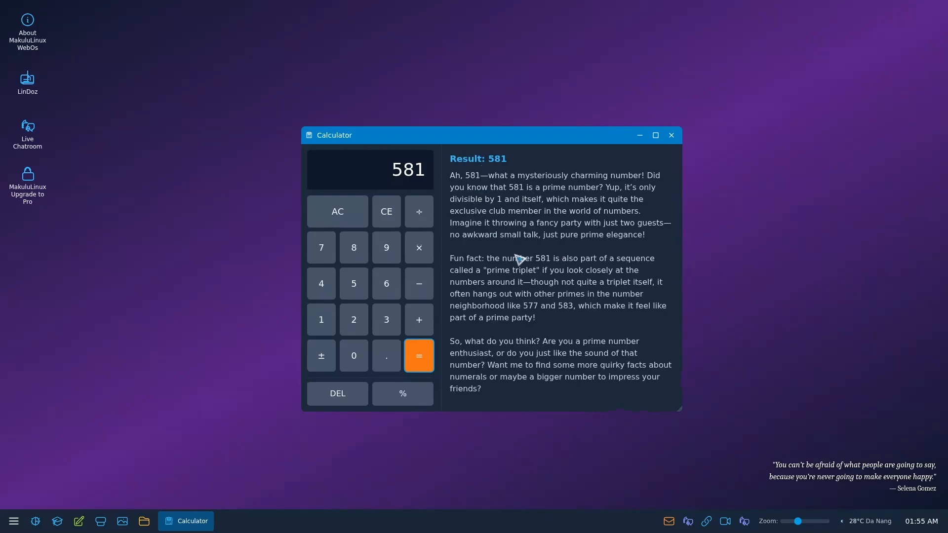
{"action": "left_click", "coordinate": [671, 135]}
{"action": "mouse_move", "coordinate": [216, 145]}
{"action": "left_mouse_down"}
{"action": "mouse_move", "coordinate": [431, 281]}
{"action": "mouse_move", "coordinate": [592, 347]}
{"action": "mouse_move", "coordinate": [199, 129]}
{"action": "mouse_move", "coordinate": [162, 87]}
{"action": "mouse_move", "coordinate": [634, 357]}
{"action": "mouse_move", "coordinate": [232, 155]}
{"action": "left_mouse_up"}
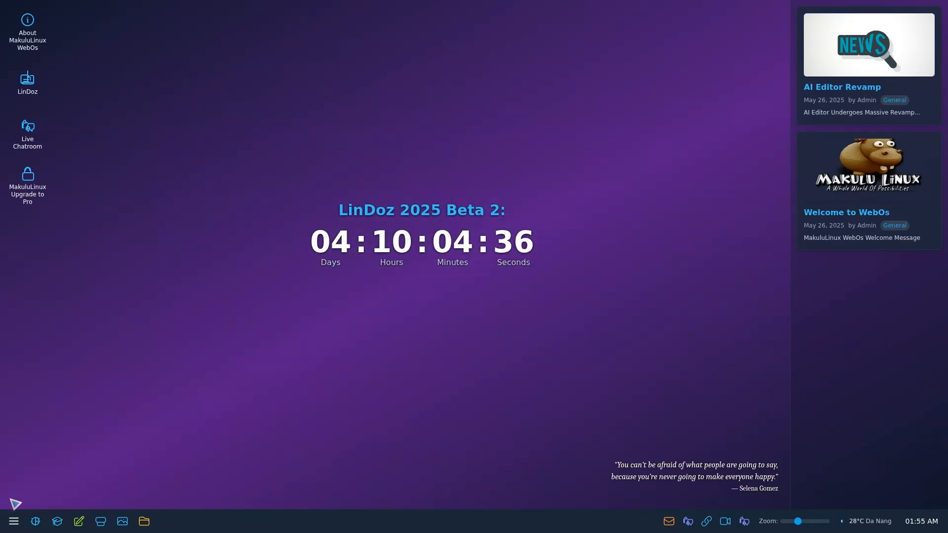
Review the Internet and AI Tools categories in the start menu and close the menu.
{"action": "left_click", "coordinate": [14, 522]}
{"action": "left_click", "coordinate": [30, 371]}
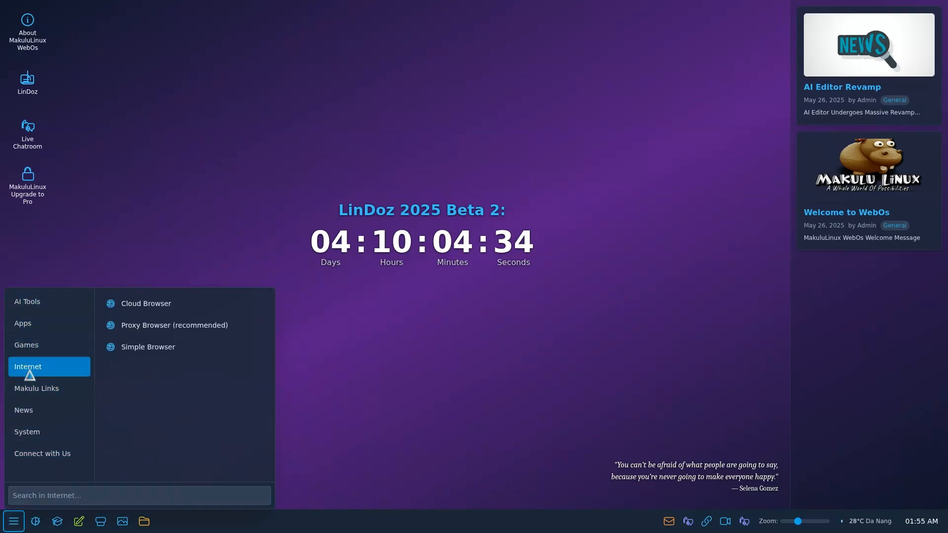
{"action": "mouse_move", "coordinate": [43, 305]}
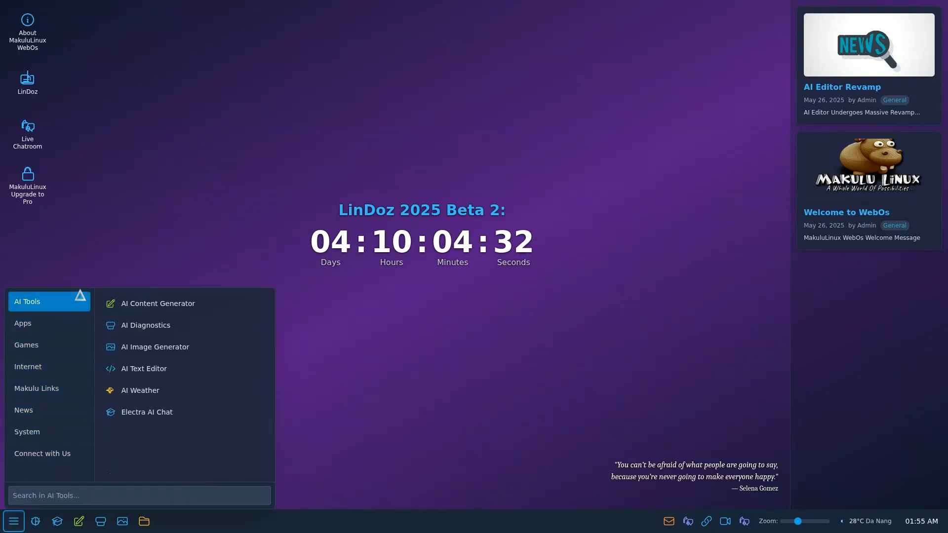
{"action": "left_click", "coordinate": [210, 119]}
{"action": "left_click_drag", "start_coordinate": [194, 97], "coordinate": [624, 402]}
{"action": "mouse_move", "coordinate": [216, 121]}
{"action": "left_mouse_down"}
{"action": "mouse_move", "coordinate": [641, 383]}
{"action": "mouse_move", "coordinate": [249, 120]}
{"action": "mouse_move", "coordinate": [241, 116]}
{"action": "mouse_move", "coordinate": [609, 369]}
{"action": "mouse_move", "coordinate": [294, 193]}
{"action": "mouse_move", "coordinate": [229, 132]}
{"action": "left_mouse_up"}
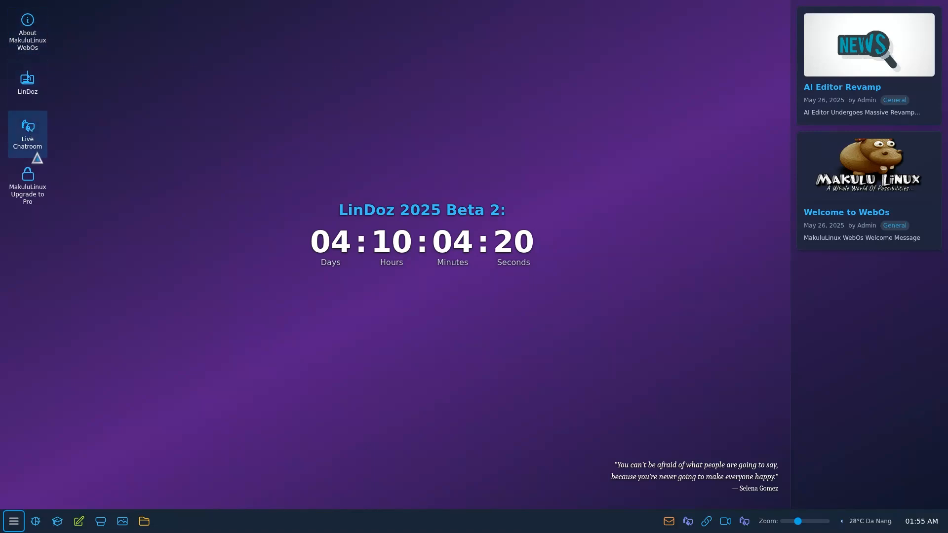
View the About MakuluLinux WebOs information from its desktop shortcut and close the window.
{"action": "double_click", "coordinate": [28, 35]}
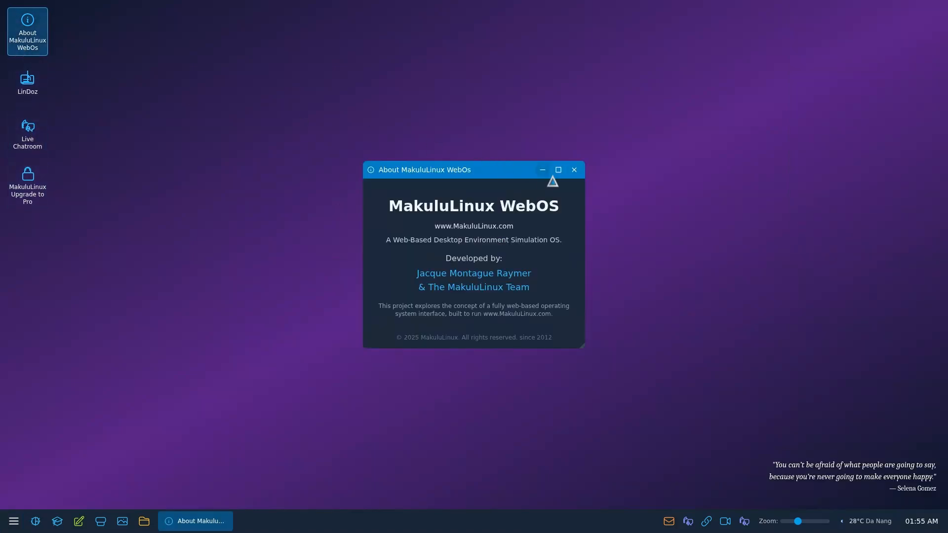
{"action": "left_click", "coordinate": [574, 169]}
{"action": "left_click_drag", "start_coordinate": [225, 108], "coordinate": [656, 370]}
{"action": "left_click_drag", "start_coordinate": [646, 379], "coordinate": [190, 106]}
{"action": "left_click_drag", "start_coordinate": [190, 106], "coordinate": [663, 381]}
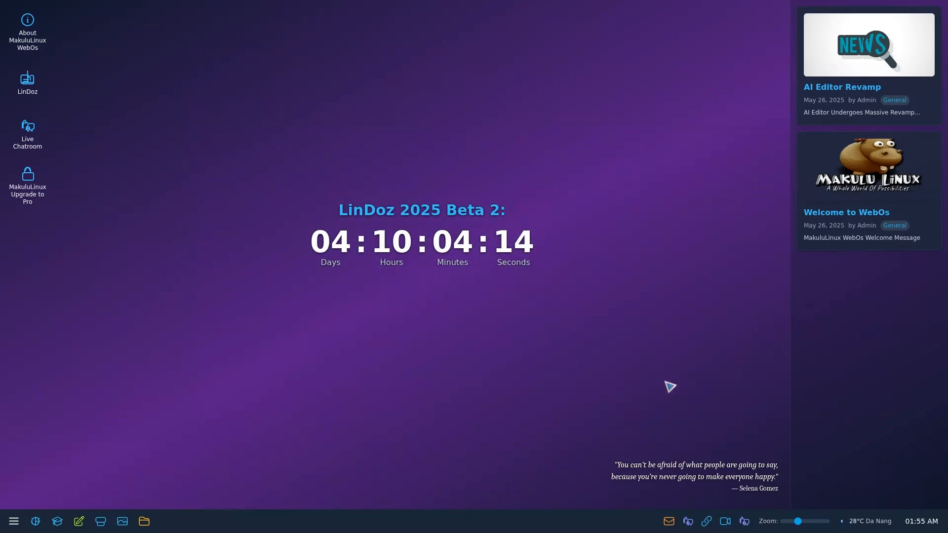
{"action": "left_click_drag", "start_coordinate": [212, 386], "coordinate": [617, 111]}
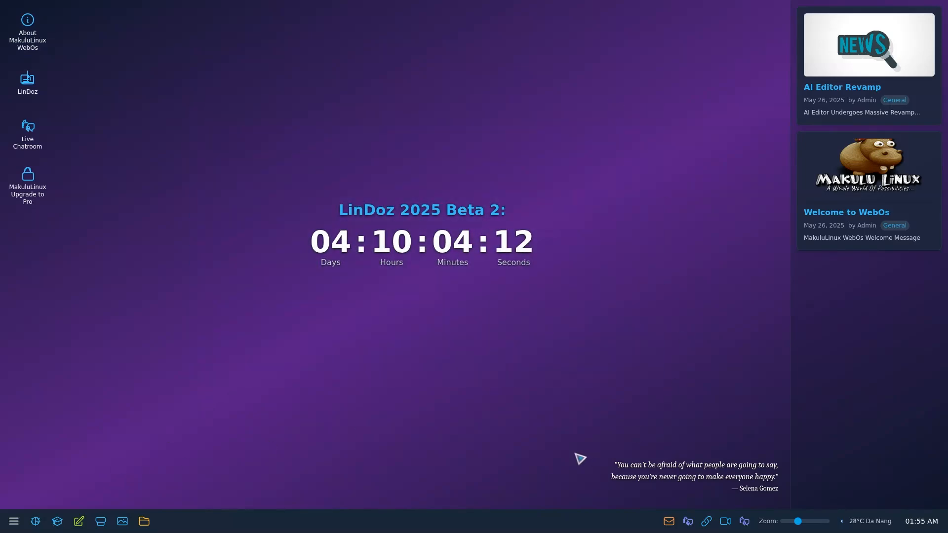
{"action": "left_click_drag", "start_coordinate": [227, 117], "coordinate": [631, 366]}
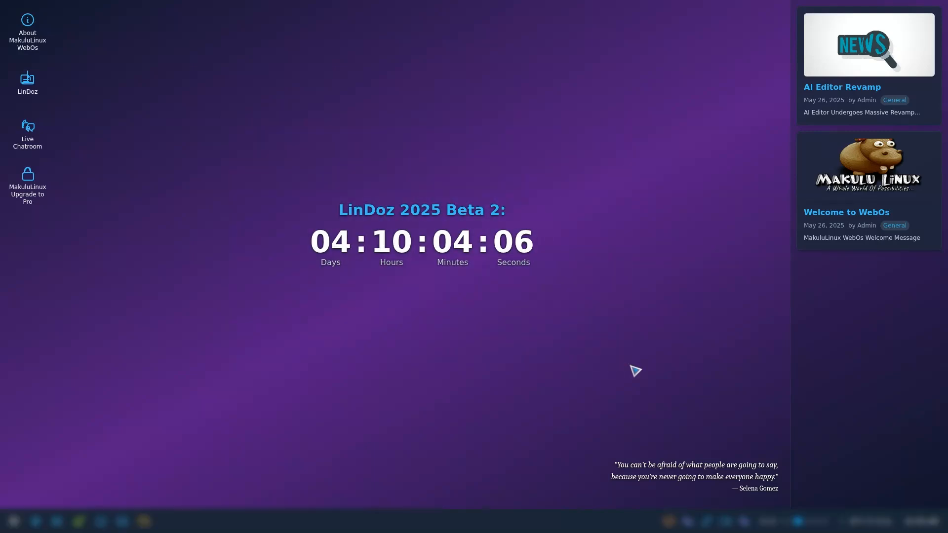
Leave full-screen mode to show the browser window around the desktop, and return to full screen.
{"action": "key", "text": "F11"}
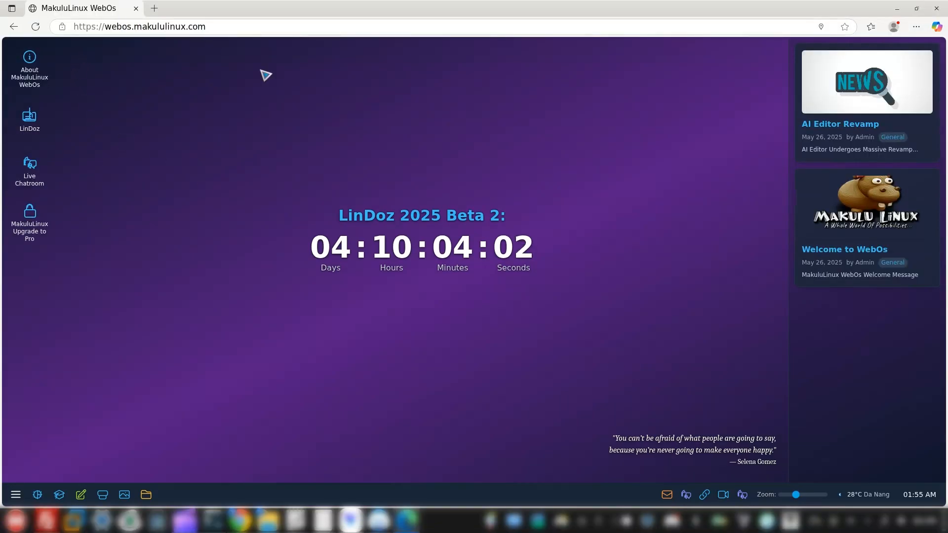
{"action": "key", "text": "F11"}
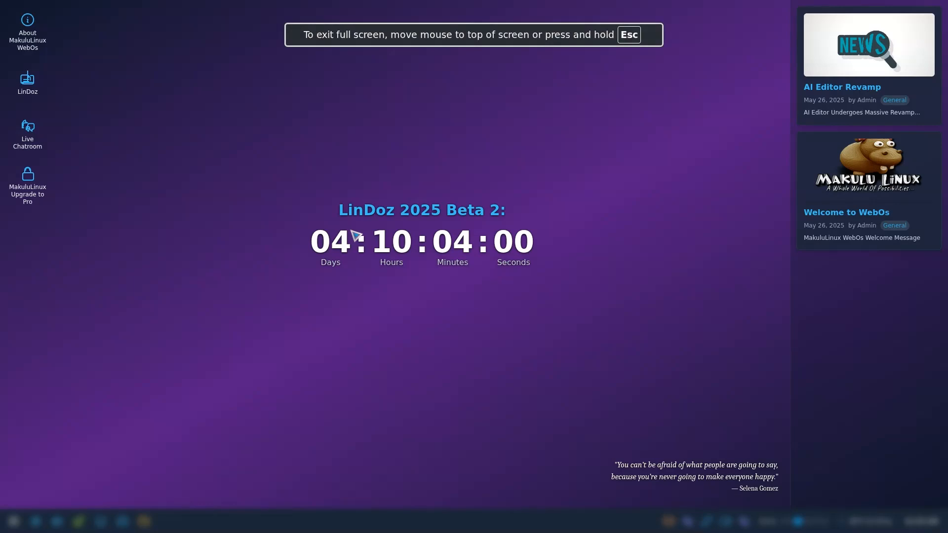
{"action": "left_click_drag", "start_coordinate": [225, 154], "coordinate": [597, 358]}
{"action": "left_click_drag", "start_coordinate": [267, 144], "coordinate": [591, 296]}
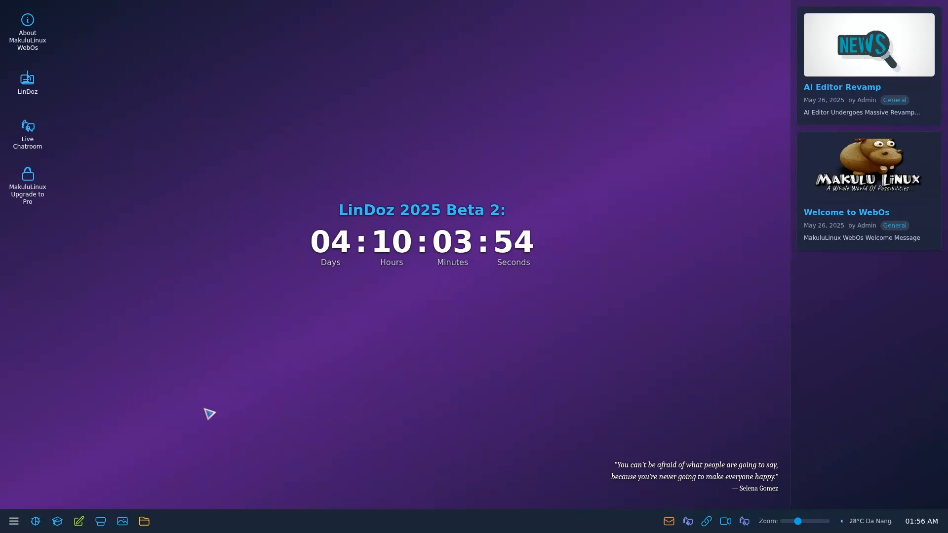
{"action": "left_click", "coordinate": [14, 521]}
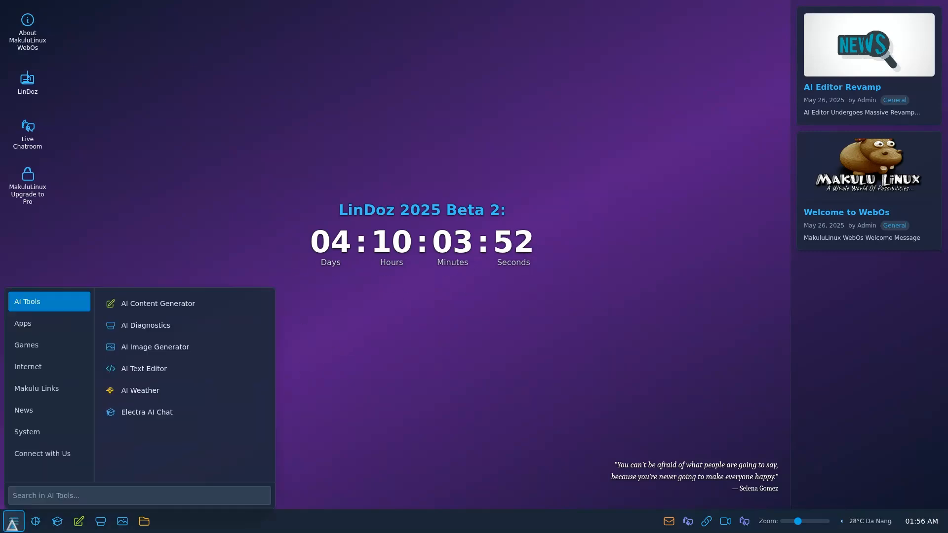
{"action": "left_click", "coordinate": [14, 521]}
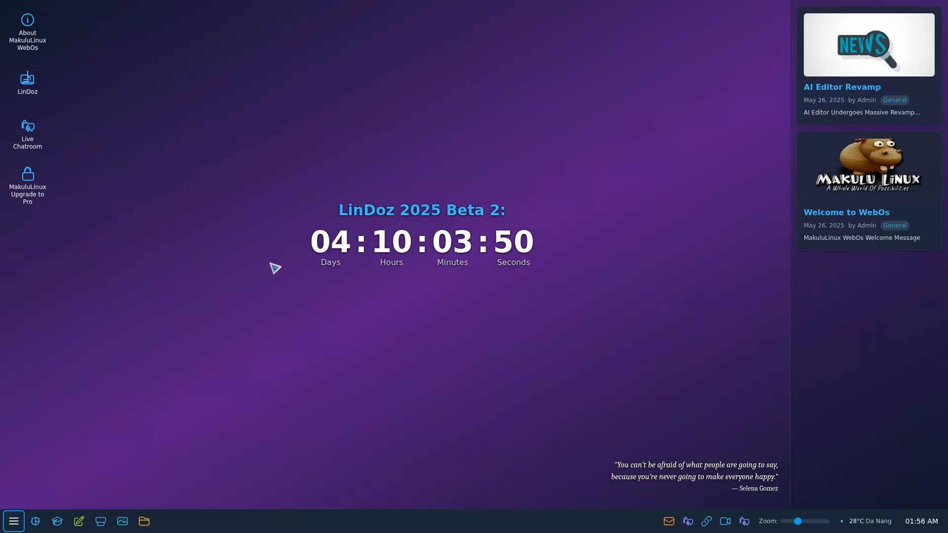
{"action": "left_click_drag", "start_coordinate": [553, 142], "coordinate": [258, 348]}
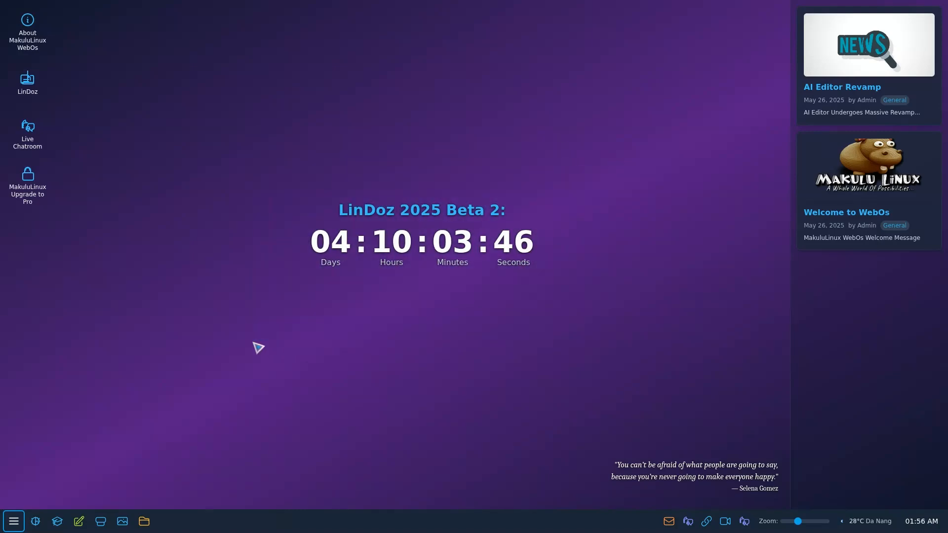